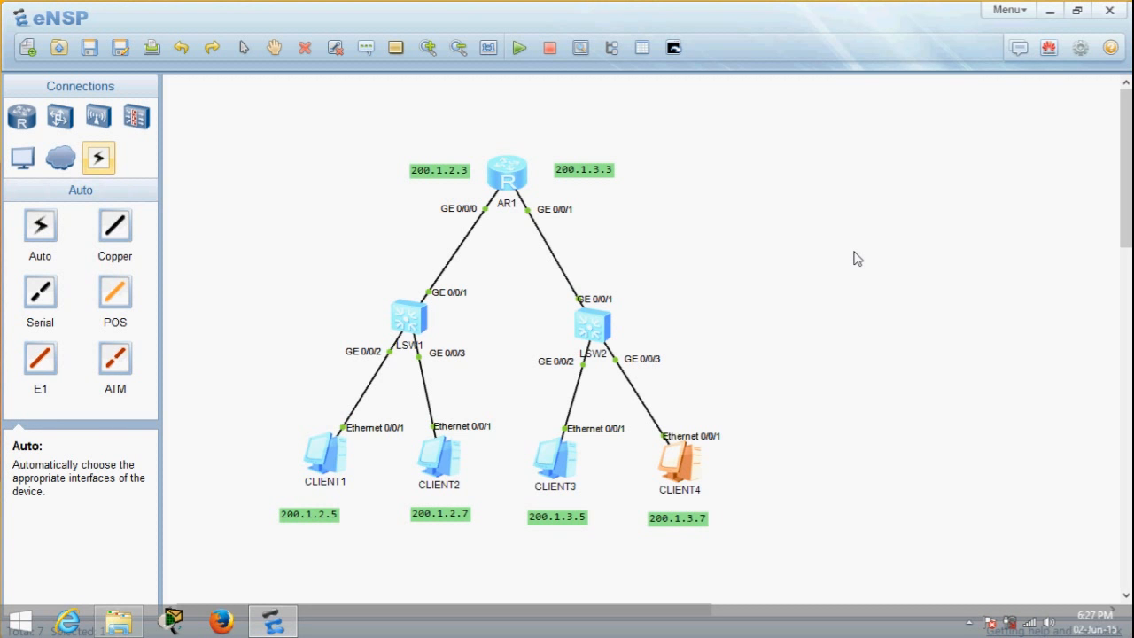
# Step: Look over the AR1 router's console and CLIENT1's configuration window, closing each one after viewing
pyautogui.doubleClick(524, 173)
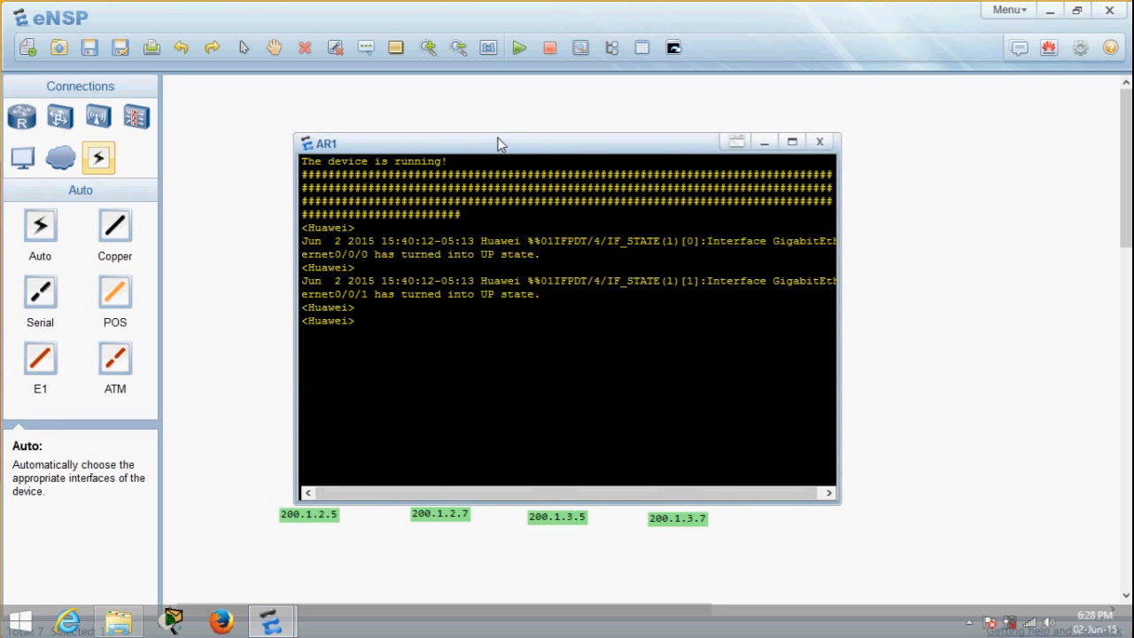
pyautogui.moveTo(498, 144); pyautogui.dragTo(606, 171)
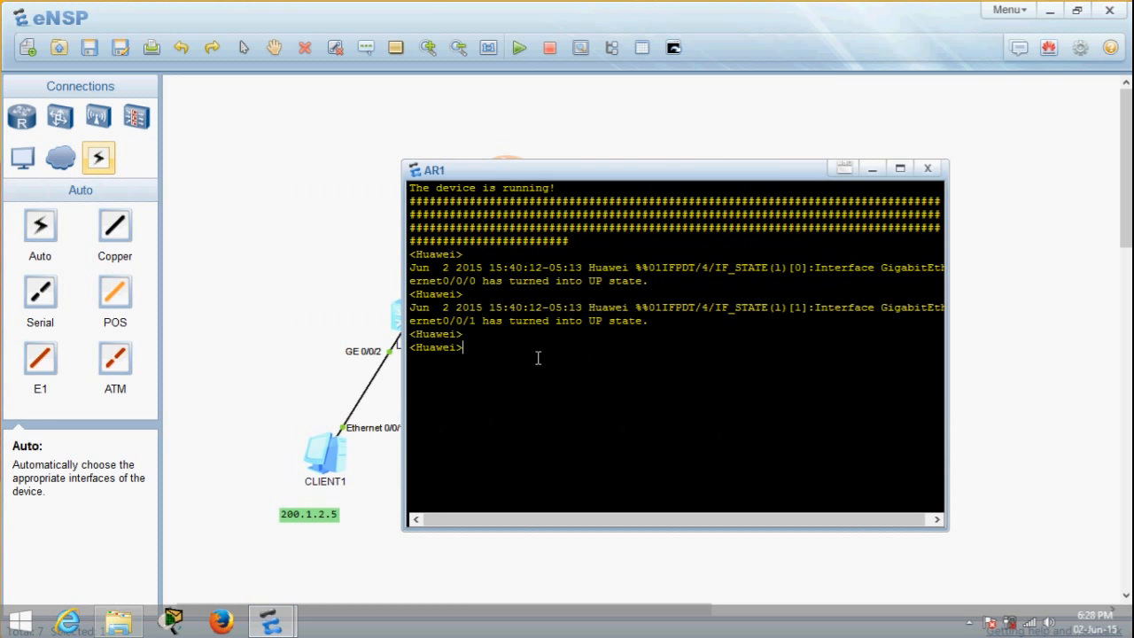
pyautogui.click(928, 169)
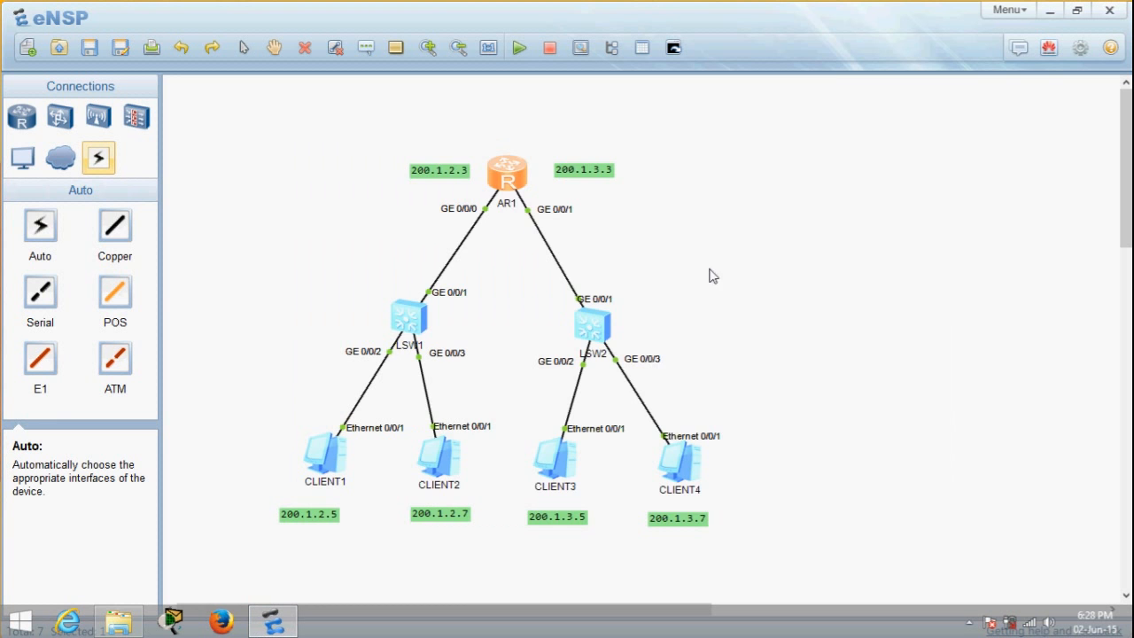
pyautogui.doubleClick(304, 481)
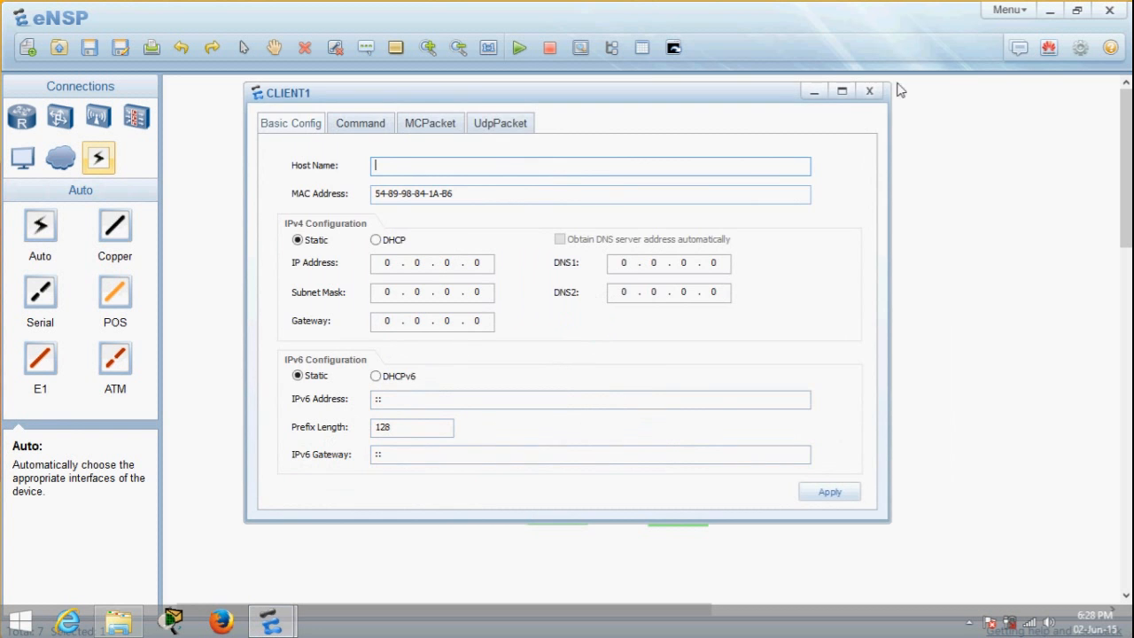
pyautogui.click(873, 90)
pyautogui.doubleClick(505, 175)
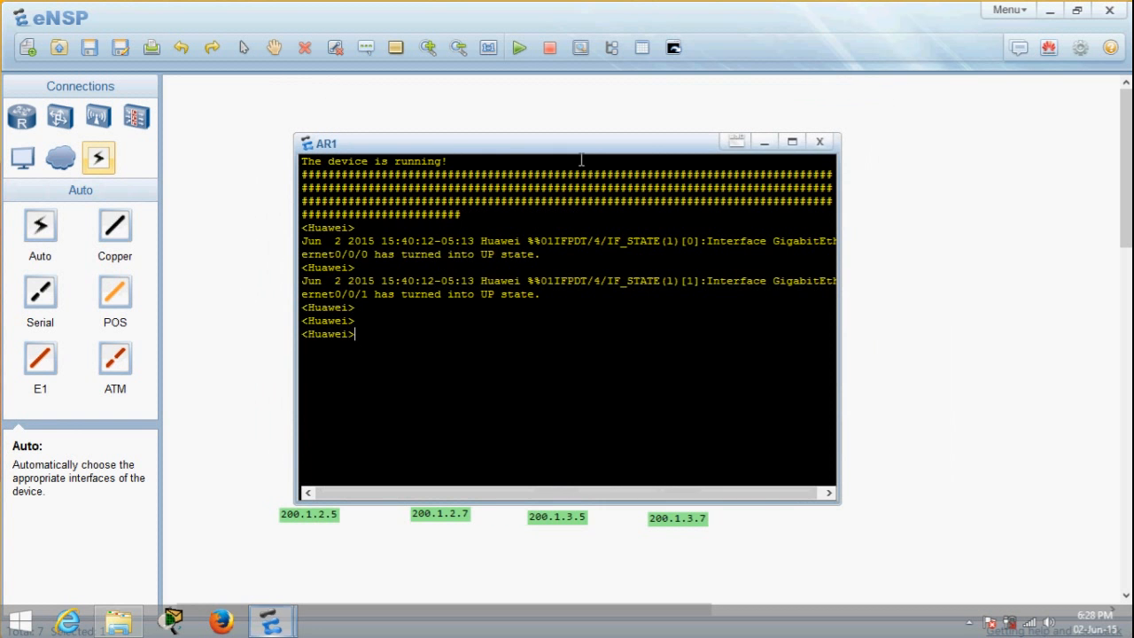
pyautogui.moveTo(631, 145); pyautogui.dragTo(819, 172)
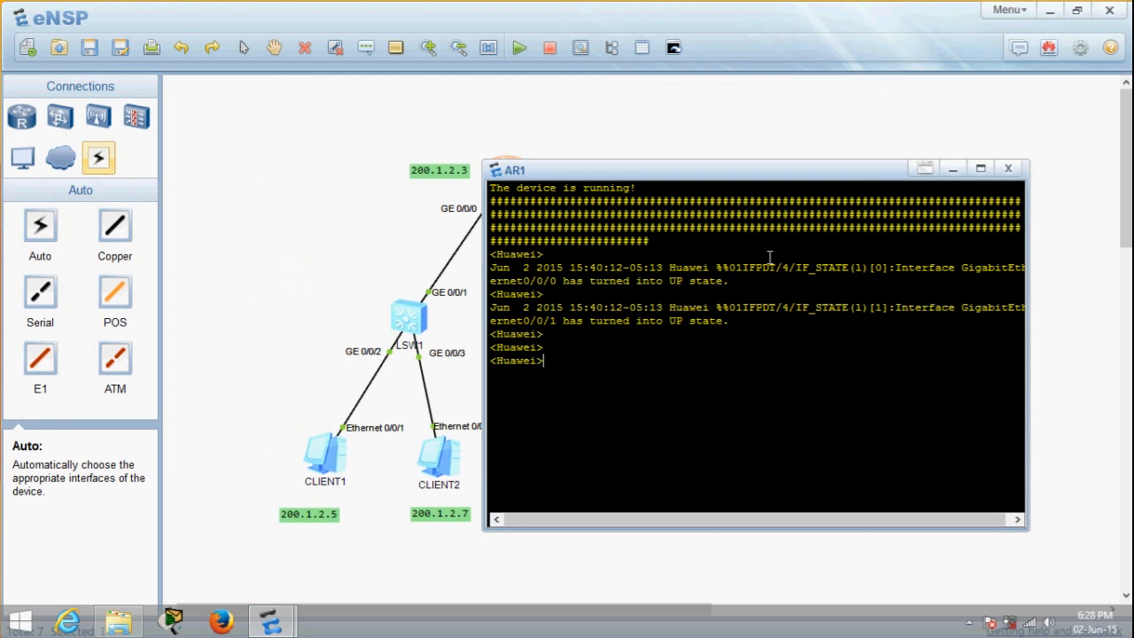
pyautogui.click(1009, 168)
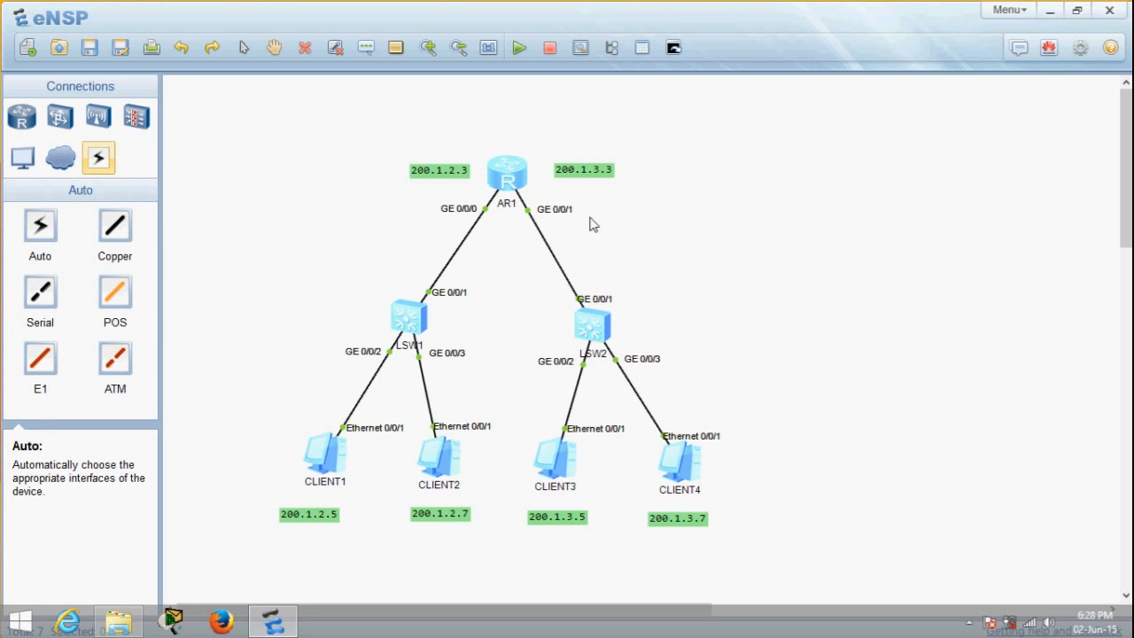
# Step: Open AR1's console beside the topology and enter the system view with the system-view command
pyautogui.doubleClick(502, 172)
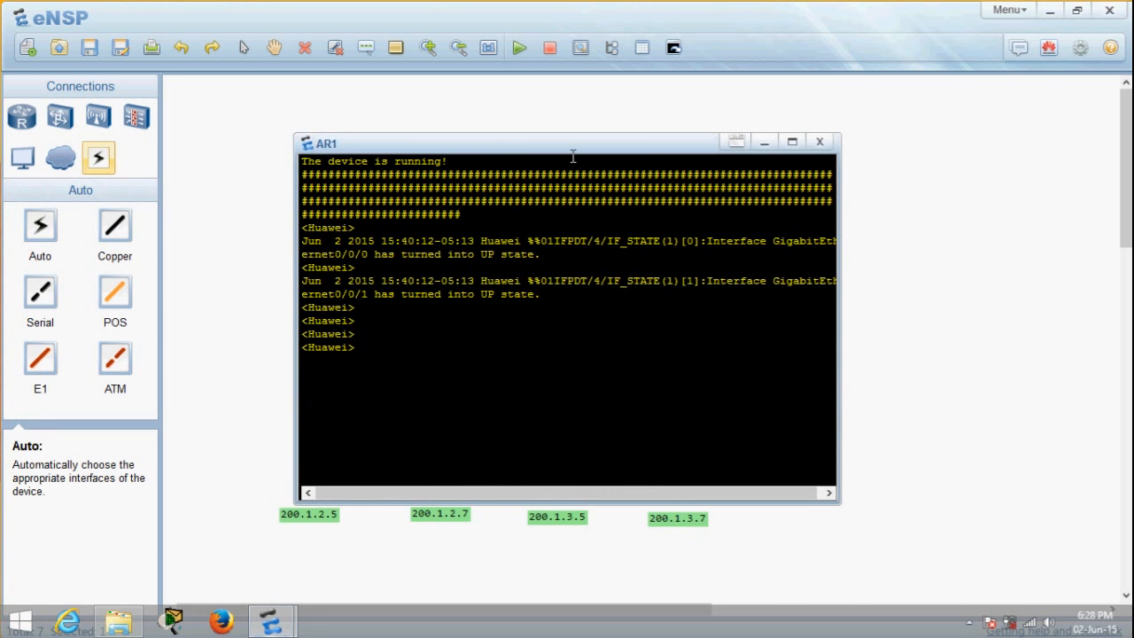
pyautogui.moveTo(570, 150); pyautogui.dragTo(820, 165)
pyautogui.moveTo(608, 163); pyautogui.dragTo(803, 187)
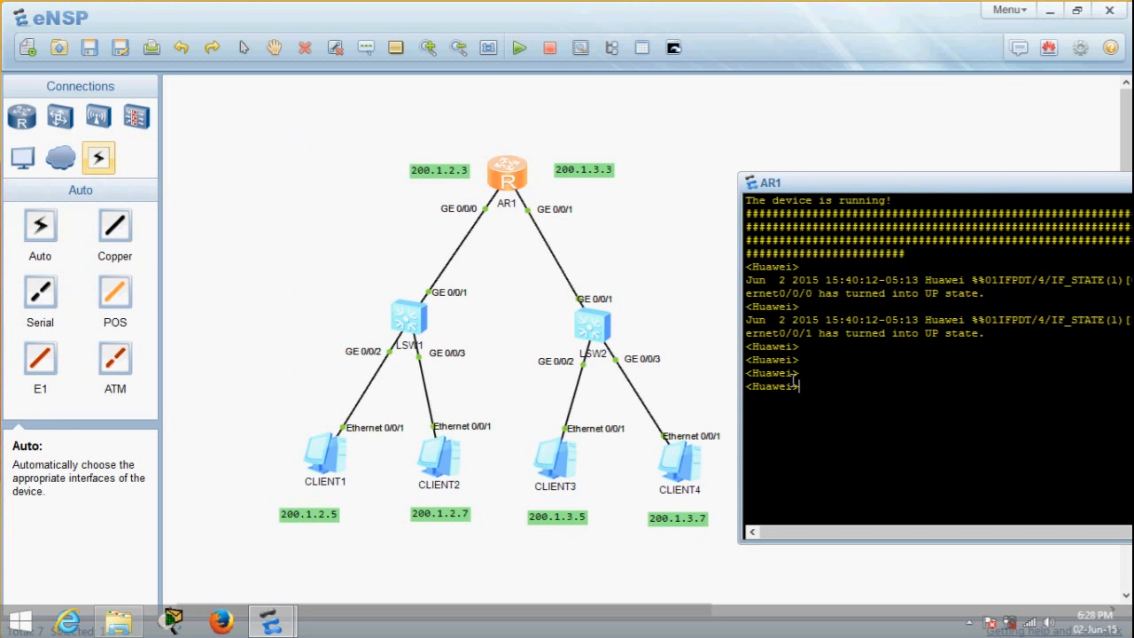
pyautogui.write('system-view')
pyautogui.press('Return')
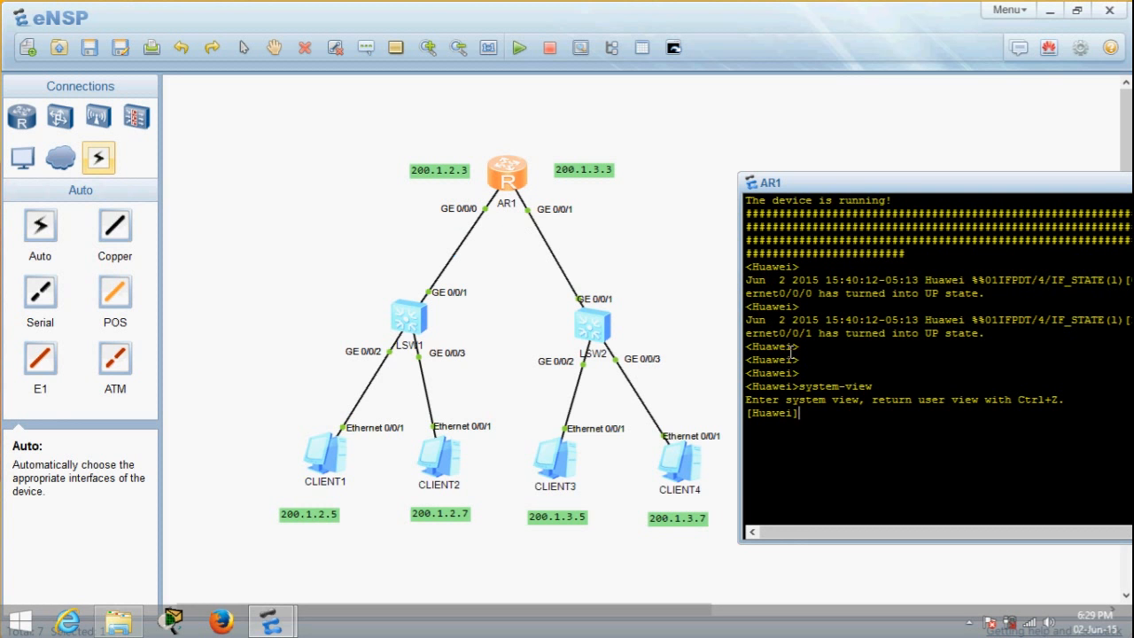
# Step: List AR1's interfaces with the display interface brief command and keep the console beside the topology
pyautogui.write('isplay interface brief')
pyautogui.press('Return')
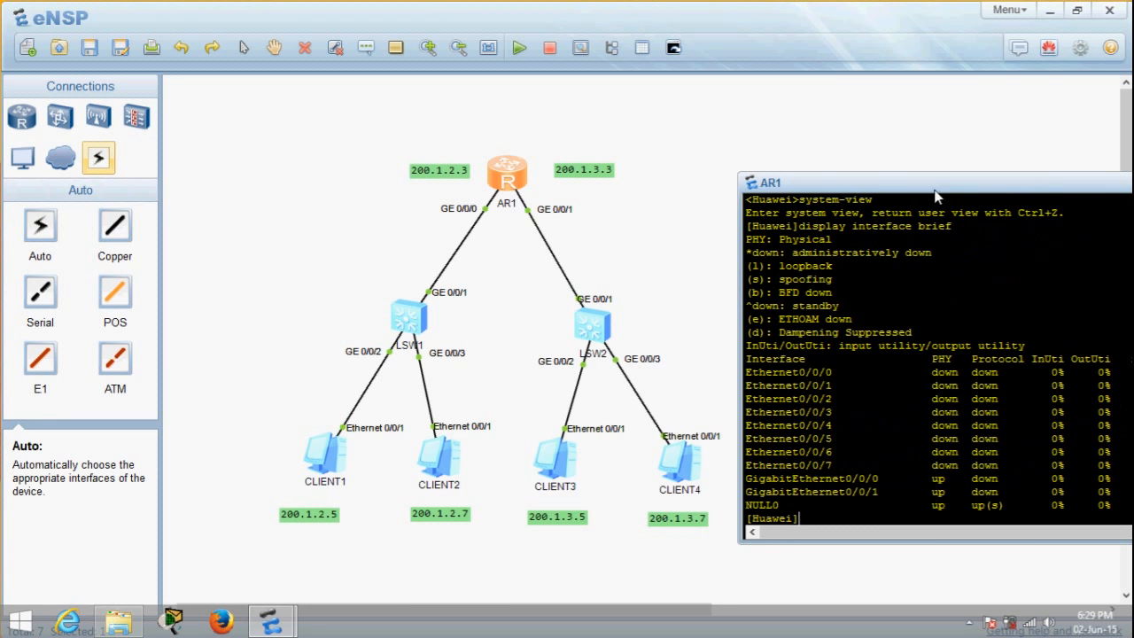
pyautogui.moveTo(931, 183); pyautogui.dragTo(858, 104)
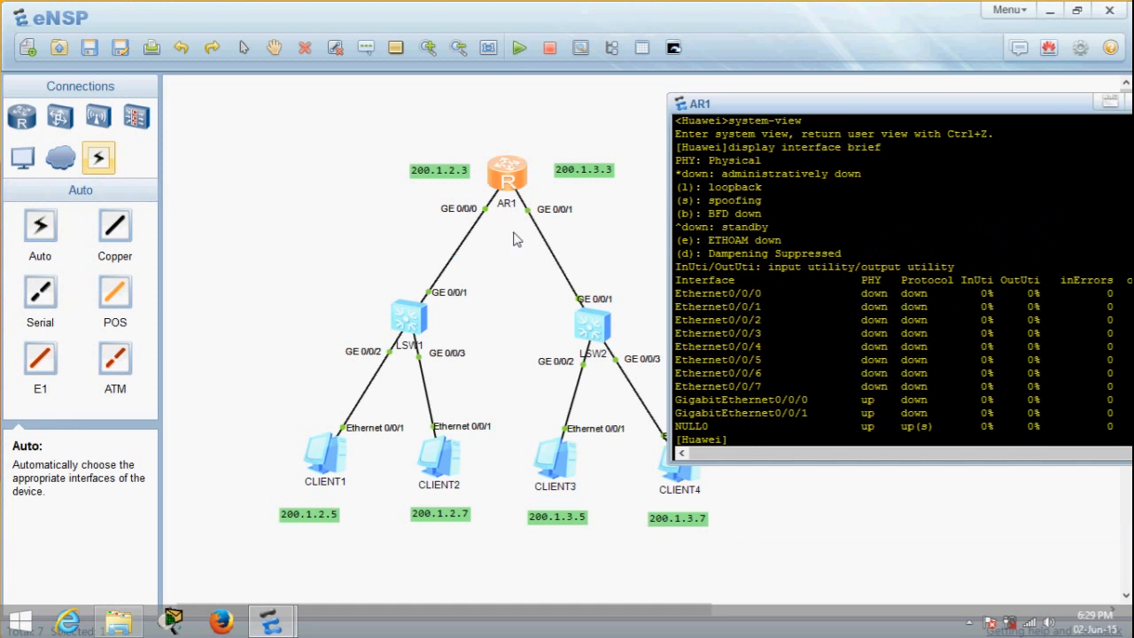
# Step: Assign IP address 200.1.2.3 with mask 255.255.255.0 to AR1's GigabitEthernet 0/0/0 interface
pyautogui.write('int gigabitethernet 0/0/0')
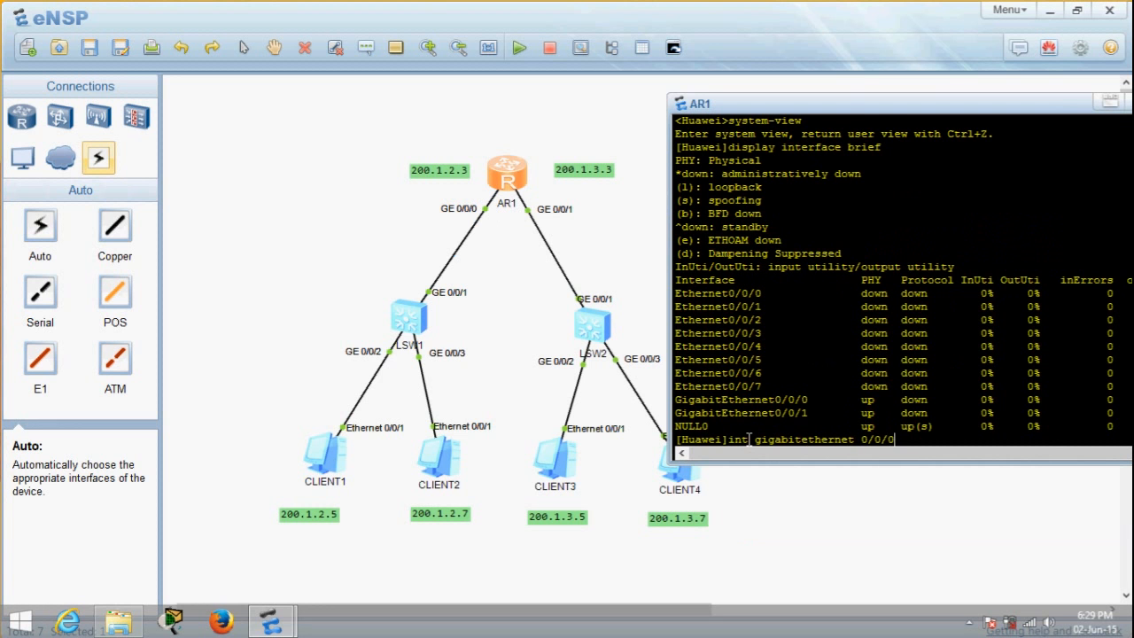
pyautogui.press('Return')
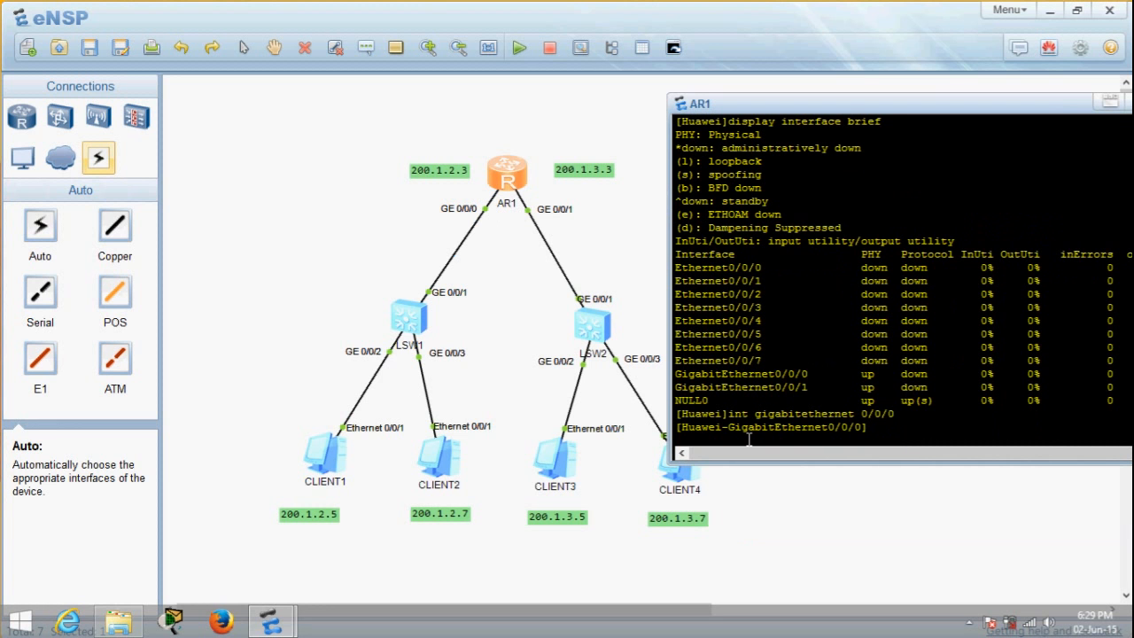
pyautogui.write('ip address 200.1.2.3 255.255.255.')
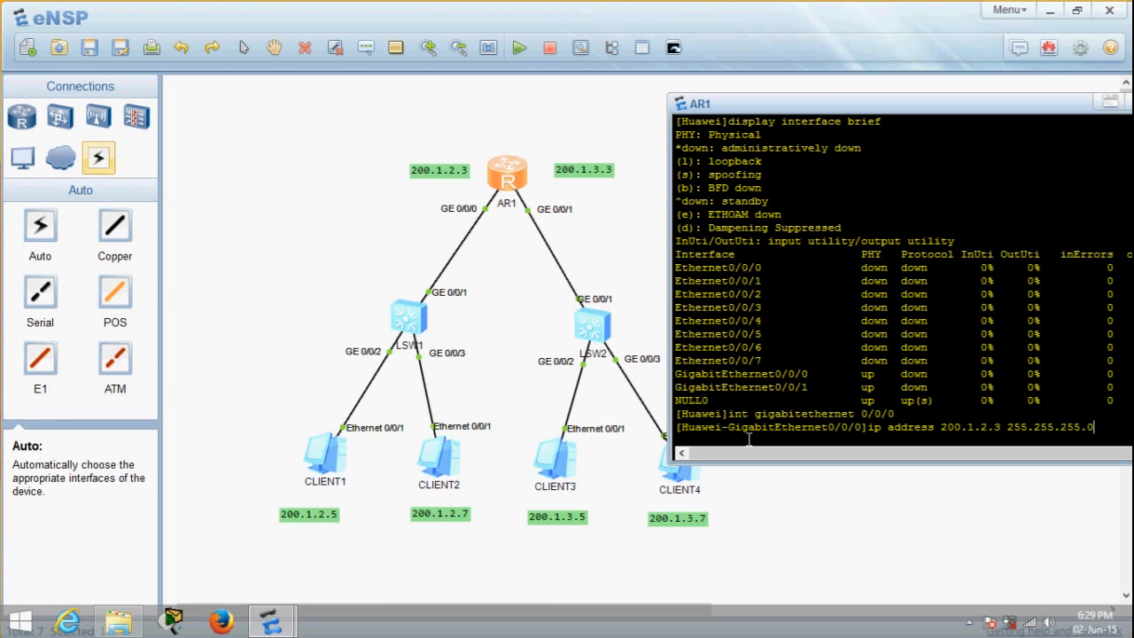
pyautogui.write('0')
pyautogui.press('Return')
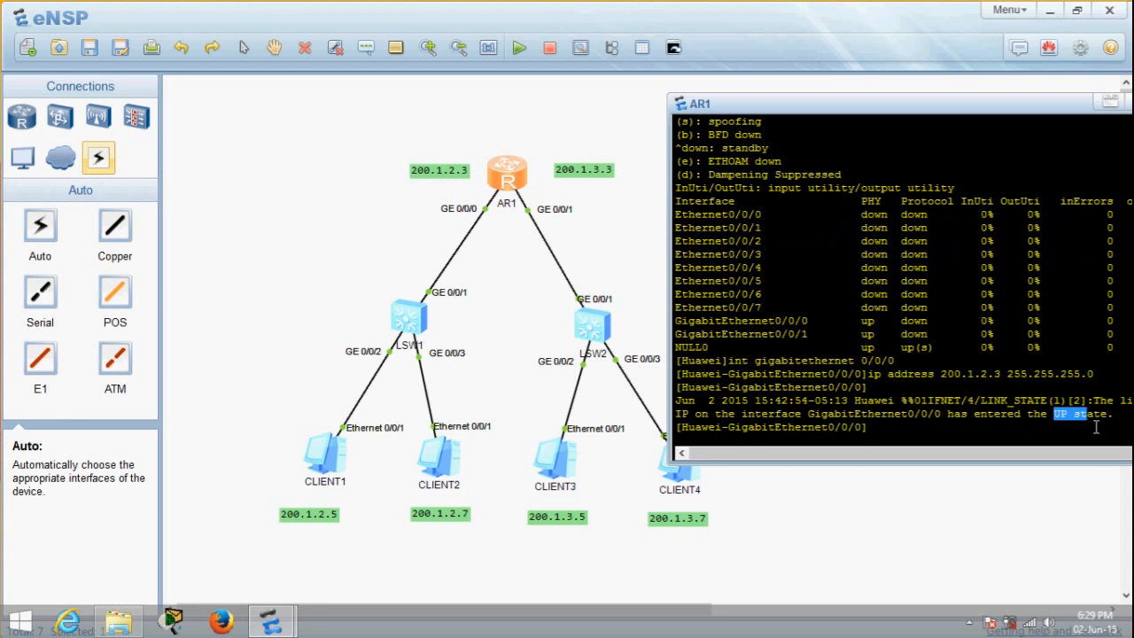
pyautogui.moveTo(1068, 413); pyautogui.dragTo(1087, 414)
pyautogui.click(946, 429)
# Step: Assign IP address 200.1.3.3 with mask 255.255.255.0 to AR1's GigabitEthernet 0/0/1 interface and close the console
pyautogui.press('Up')
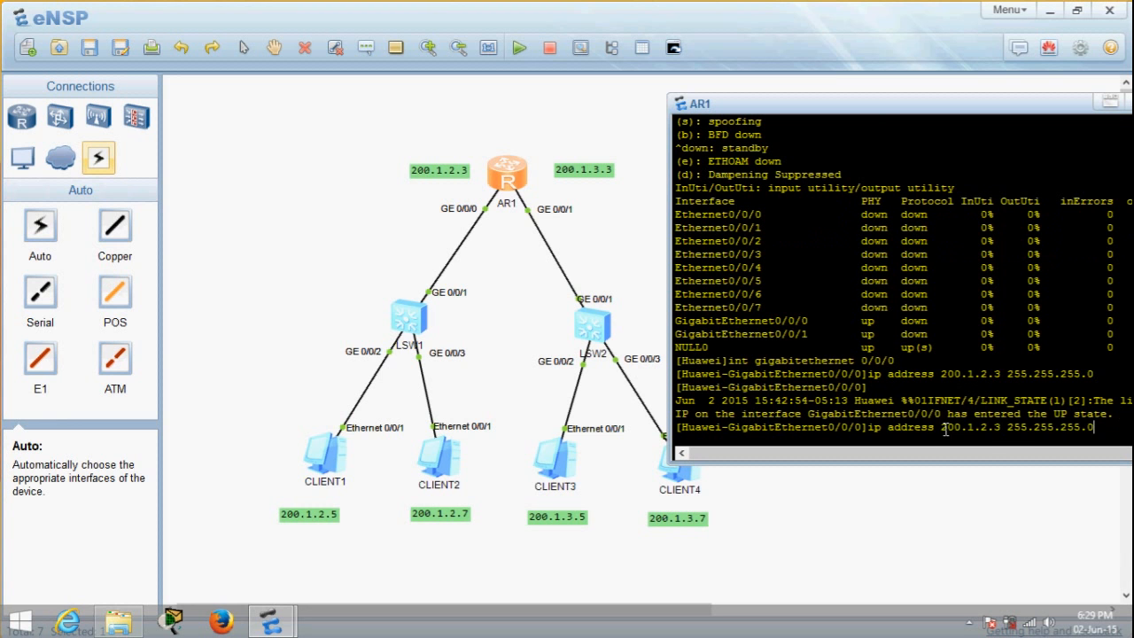
pyautogui.press('Up')
pyautogui.press('Return')
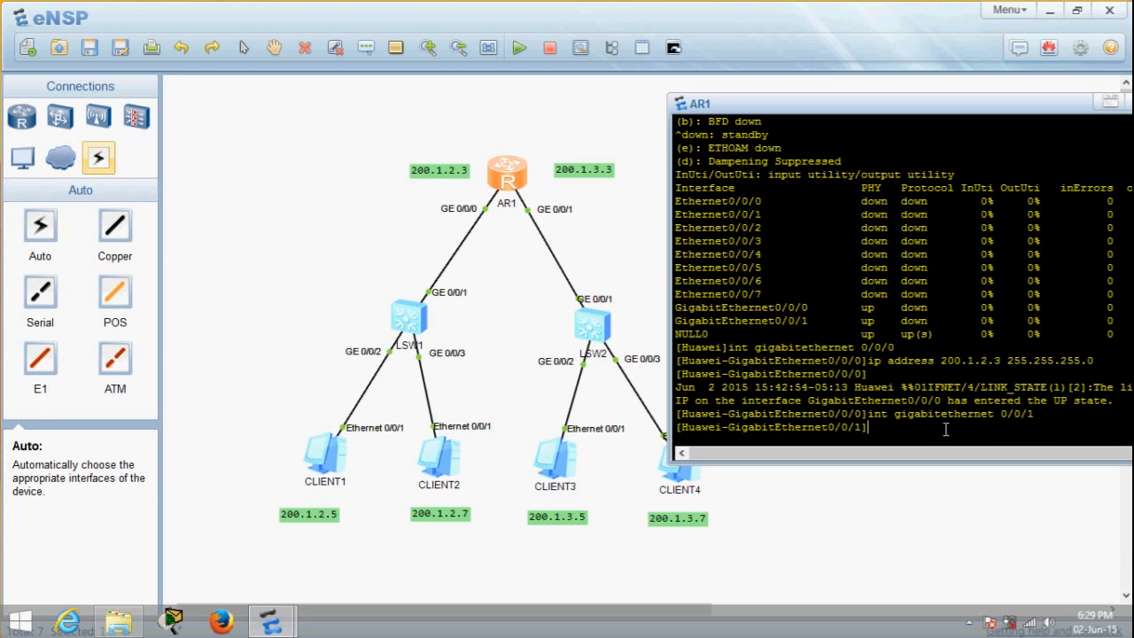
pyautogui.write('ip adress')
pyautogui.press('BackSpace')
pyautogui.press('BackSpace')
pyautogui.write('ddress 200.1.2.3')
pyautogui.press('BackSpace')
pyautogui.press('BackSpace')
pyautogui.write('3.3 255.255.255.0')
pyautogui.press('Return')
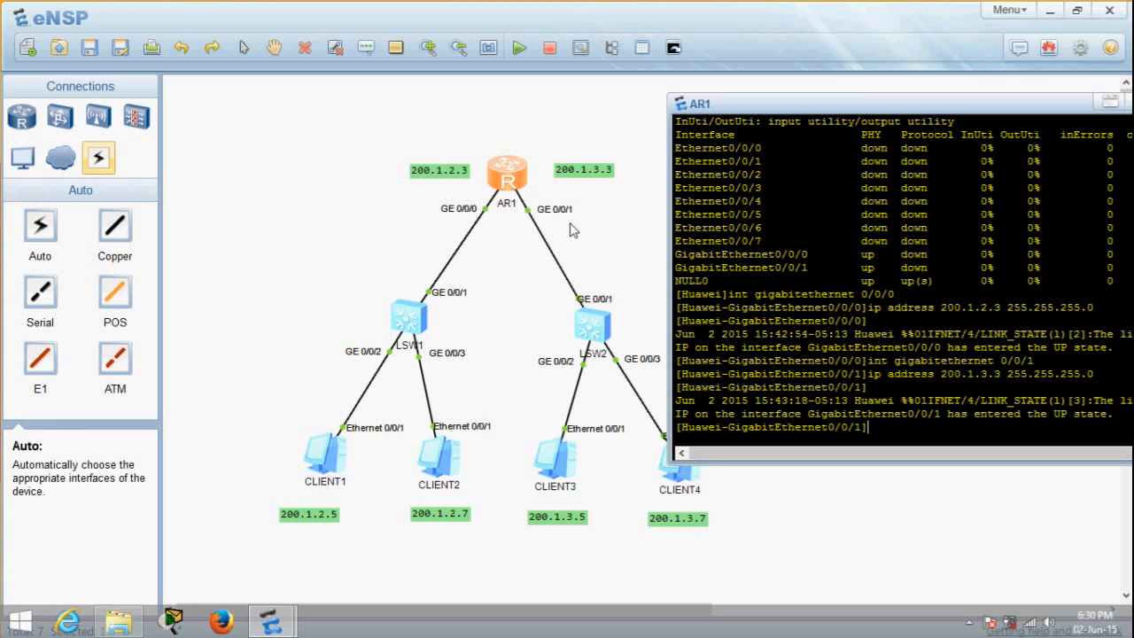
pyautogui.moveTo(854, 107); pyautogui.dragTo(752, 119)
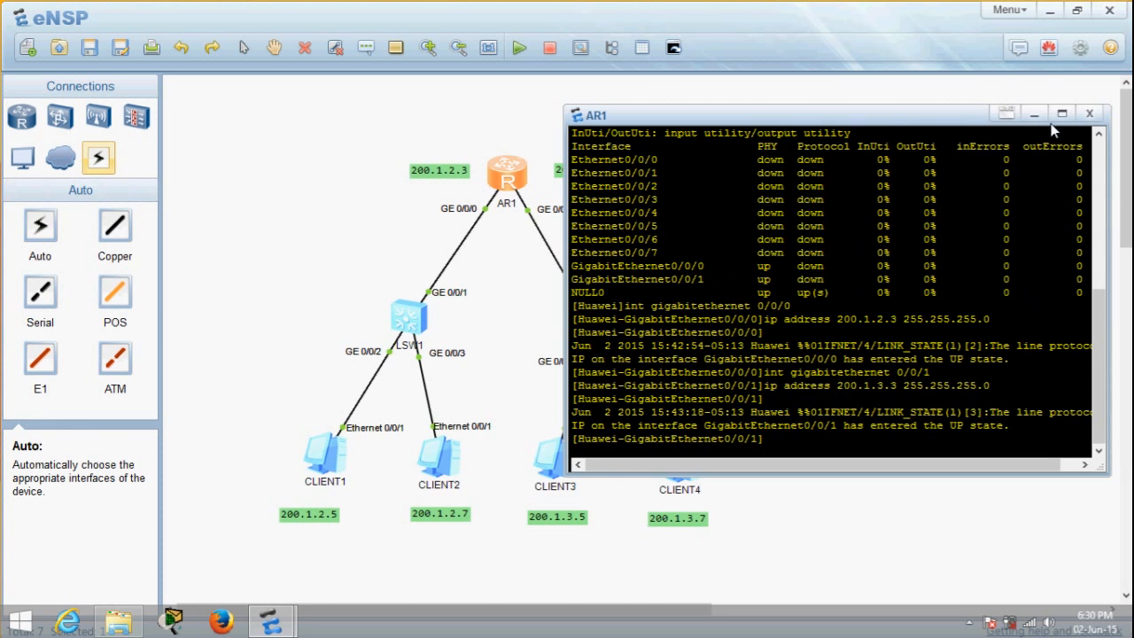
pyautogui.click(1085, 117)
pyautogui.click(948, 213)
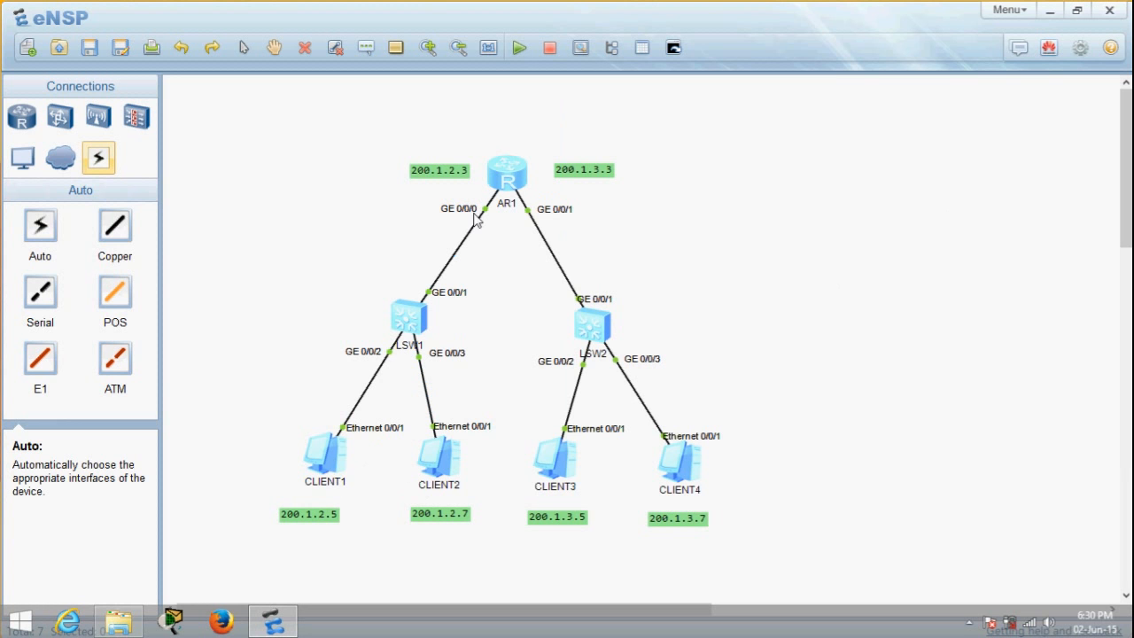
# Step: Configure CLIENT1 with static IP address 200.1.2.5, subnet mask 255.255.255.0 and gateway 200.1.2.3, and apply the settings
pyautogui.doubleClick(333, 470)
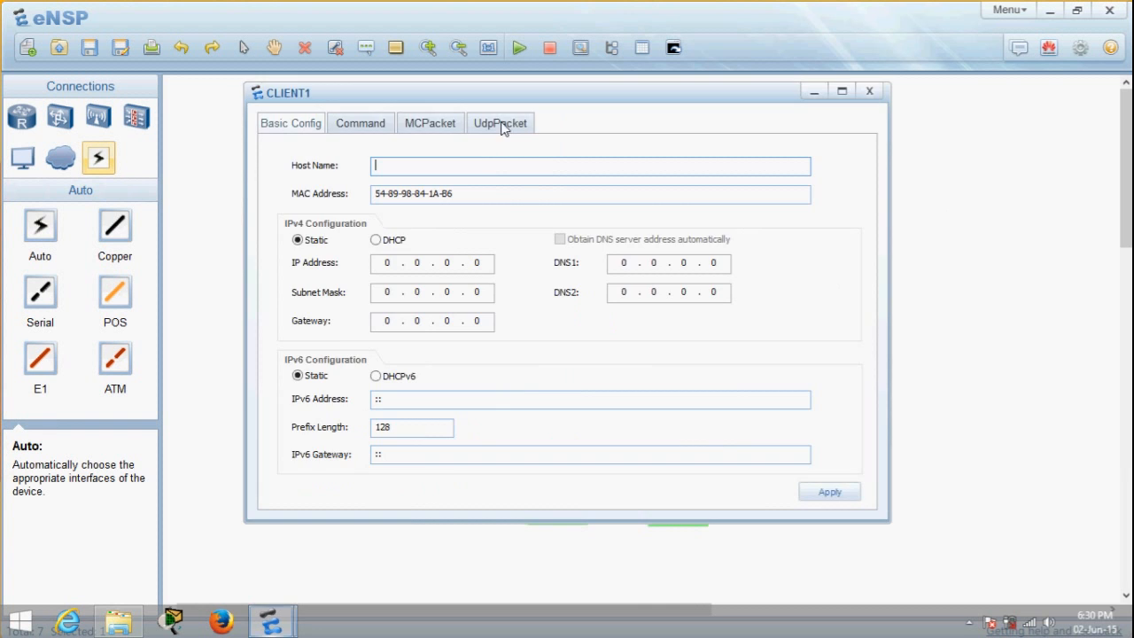
pyautogui.moveTo(499, 121); pyautogui.dragTo(896, 215)
pyautogui.click(773, 411)
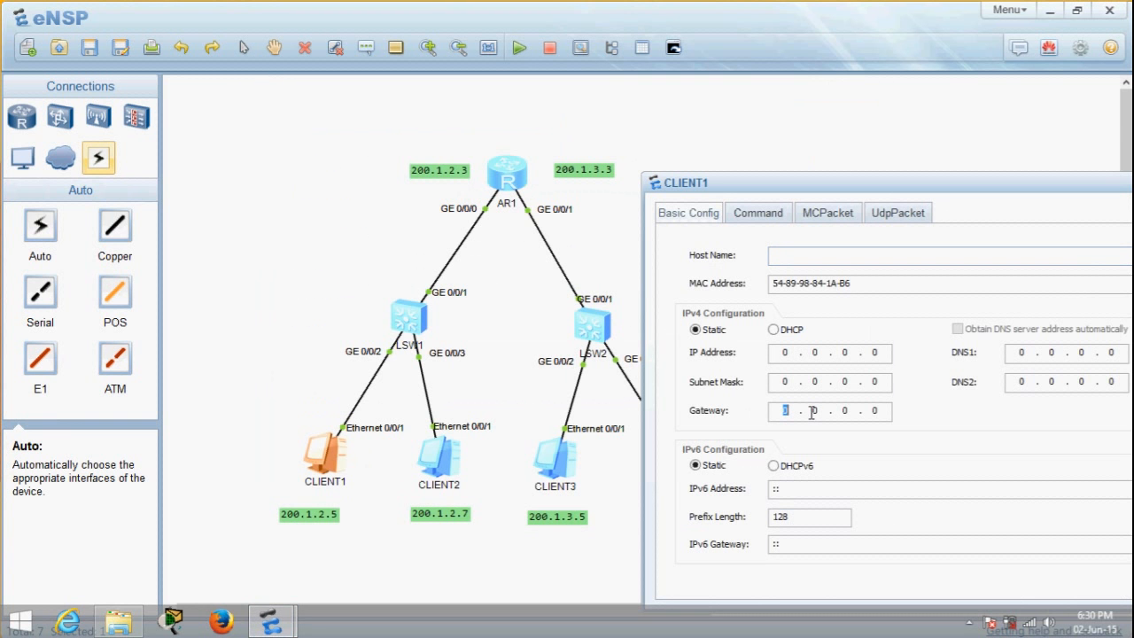
pyautogui.write('200.1.2.3')
pyautogui.hotkey('shift', 'Tab')
pyautogui.write('255 . 255 . 255')
pyautogui.hotkey('shift', 'Tab')
pyautogui.write('200.1.2.5')
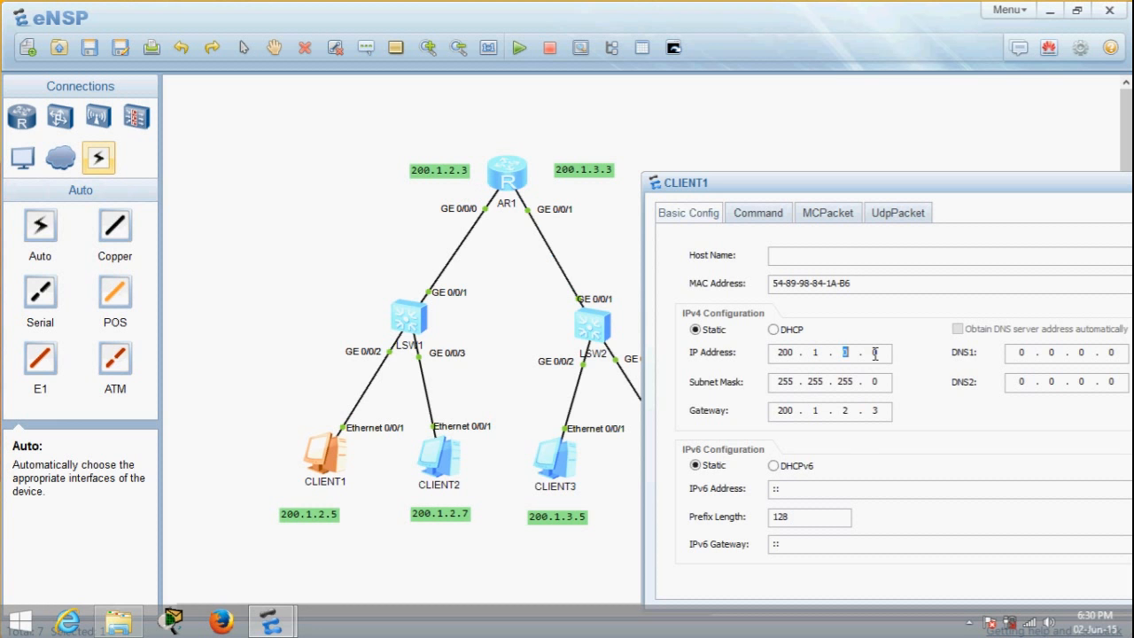
pyautogui.moveTo(911, 189); pyautogui.dragTo(731, 108)
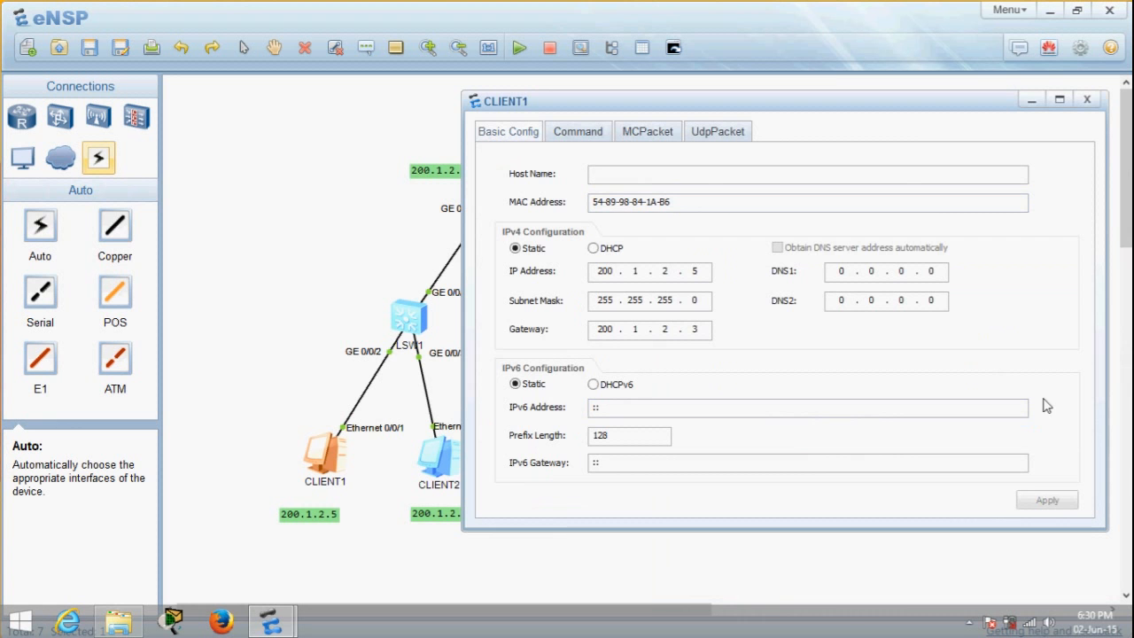
pyautogui.click(1087, 99)
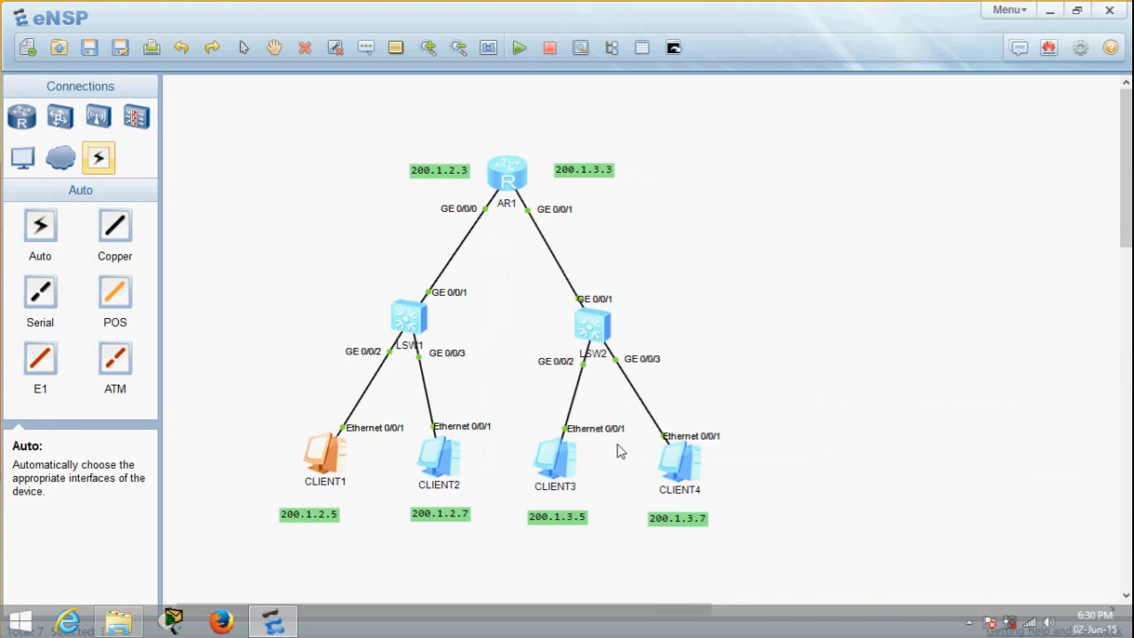
# Step: Configure CLIENT2 with static IP address 200.1.2.7, subnet mask 255.255.255.0 and gateway 200.1.2.3, and apply the settings
pyautogui.doubleClick(443, 467)
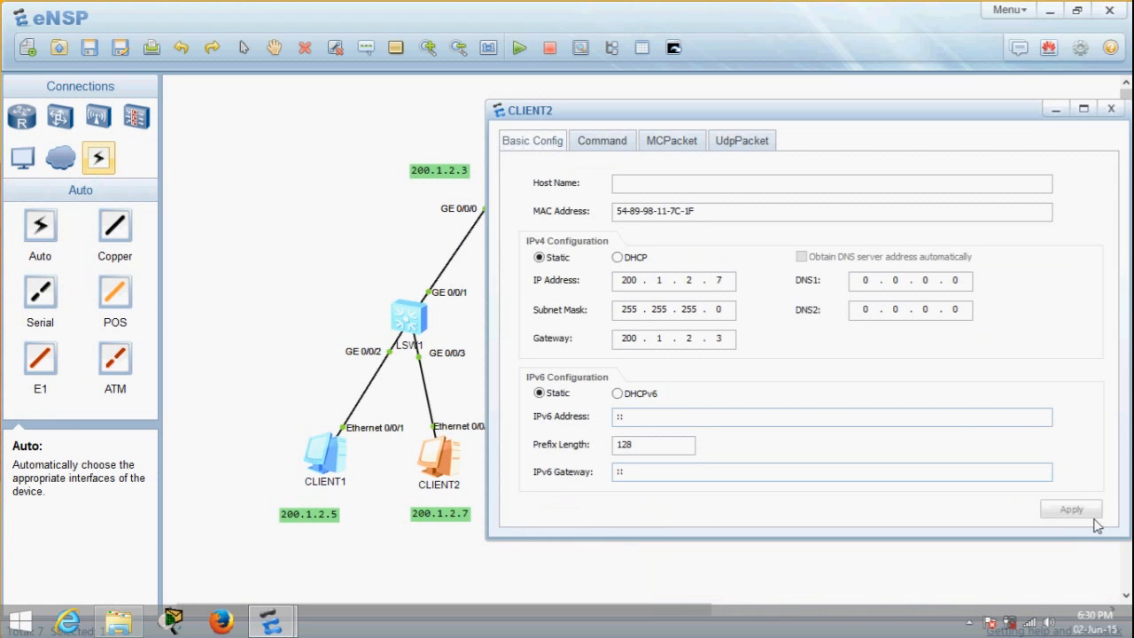
pyautogui.click(1111, 108)
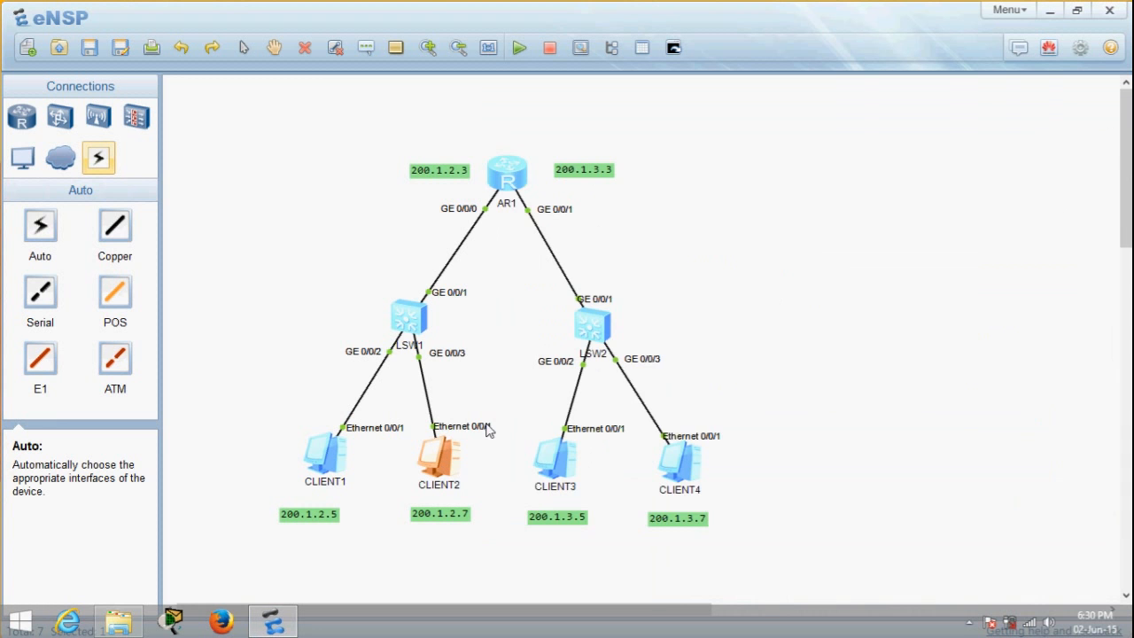
# Step: Ping CLIENT2 at 200.1.2.7 from CLIENT1's command line to test connectivity within the subnet
pyautogui.doubleClick(333, 467)
pyautogui.click(577, 131)
pyautogui.moveTo(630, 105); pyautogui.dragTo(848, 228)
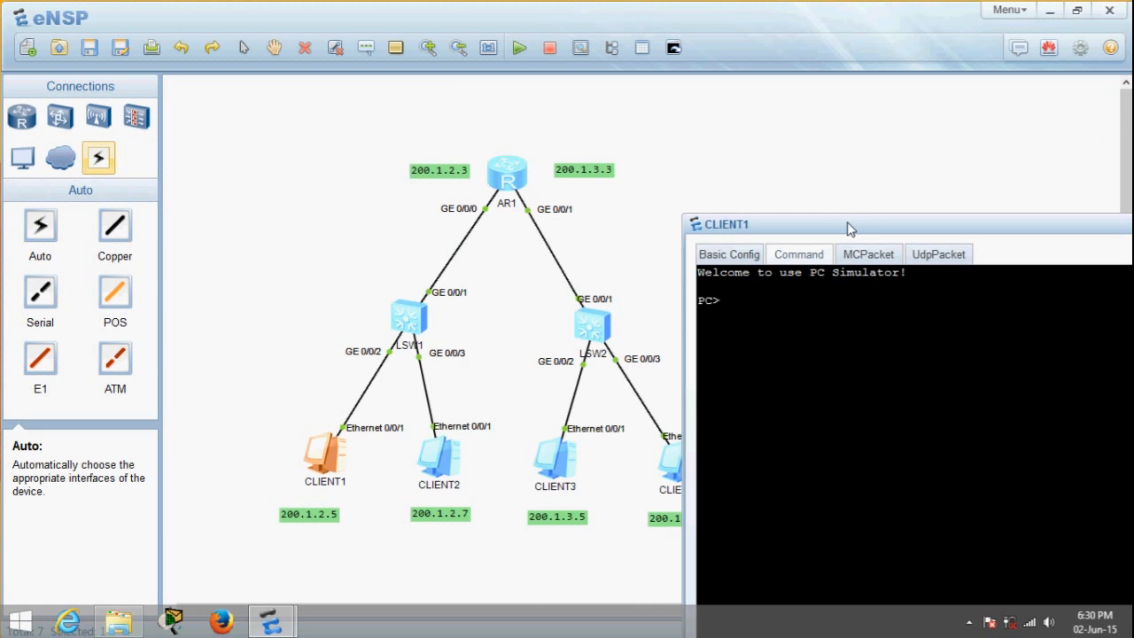
pyautogui.write('ping 200.1.2.7')
pyautogui.press('Return')
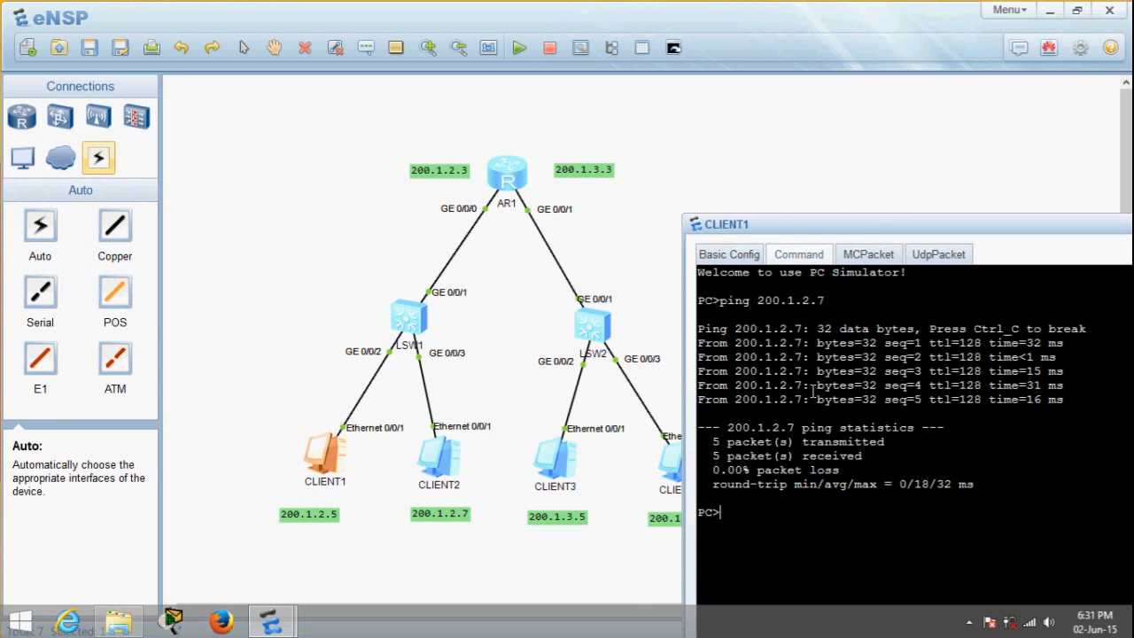
# Step: Ping the gateway 200.1.2.3 from CLIENT1's command line, and close the CLIENT1 window
pyautogui.press('Up')
pyautogui.write('3')
pyautogui.press('Return')
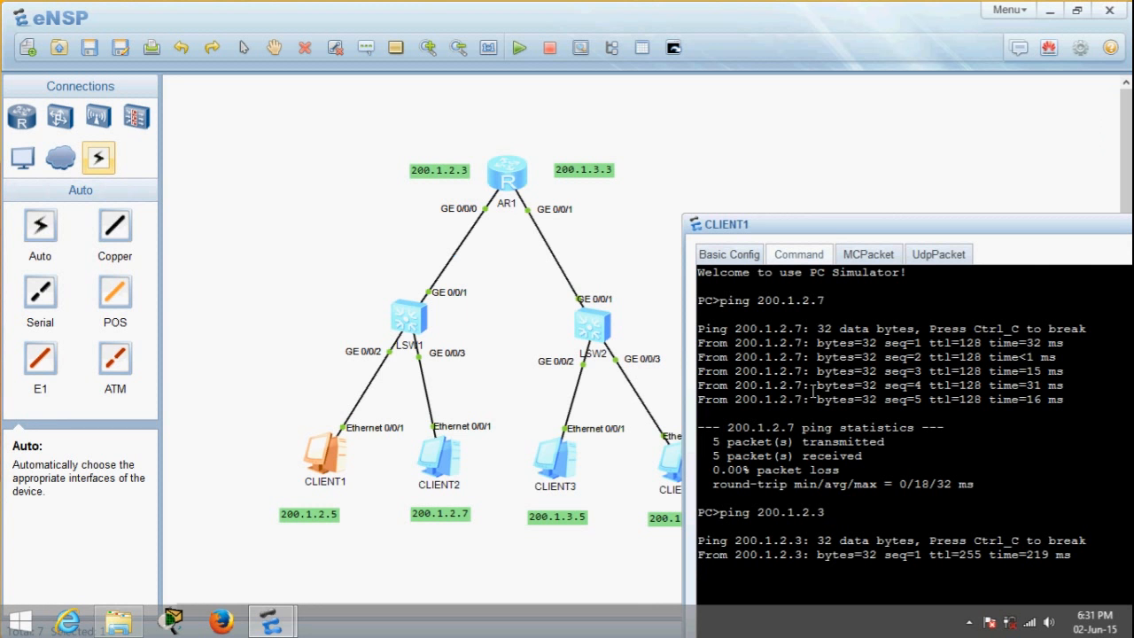
pyautogui.moveTo(968, 228); pyautogui.dragTo(759, 176)
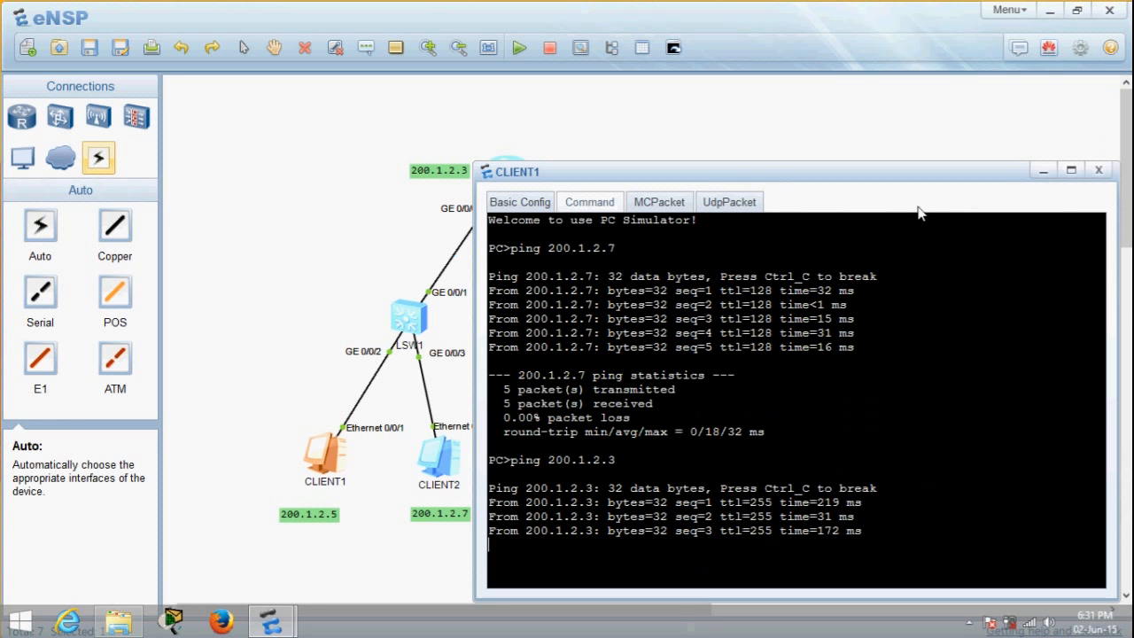
pyautogui.click(1097, 172)
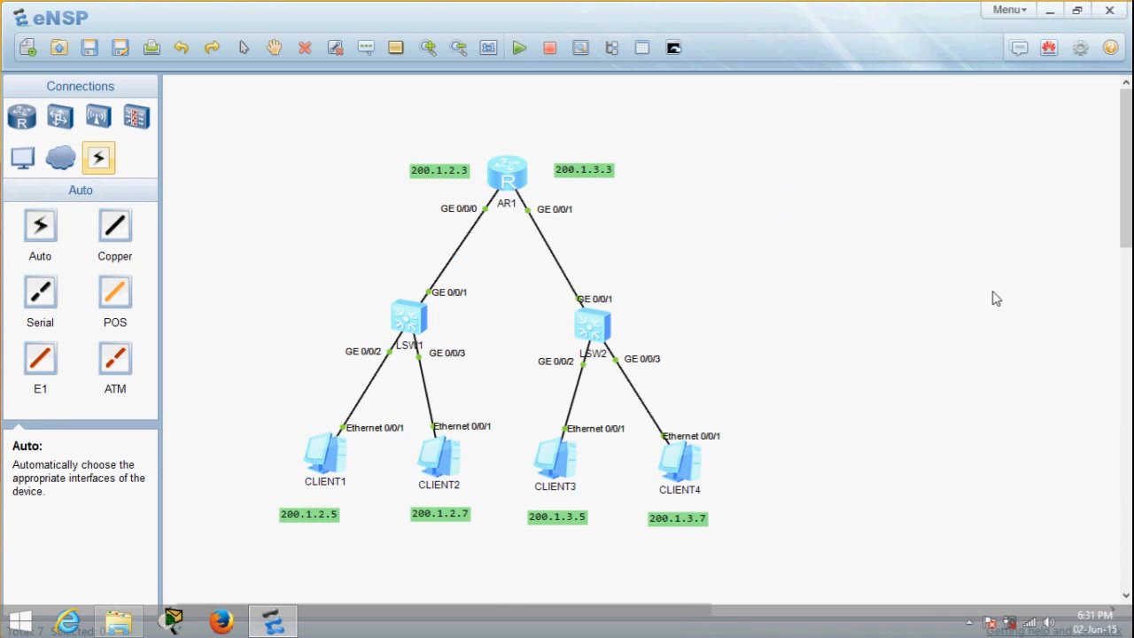
# Step: Configure CLIENT3 with static IP address 200.1.3.5, subnet mask 255.255.255.0 and gateway 200.1.3.3, apply the settings and close its window
pyautogui.doubleClick(571, 472)
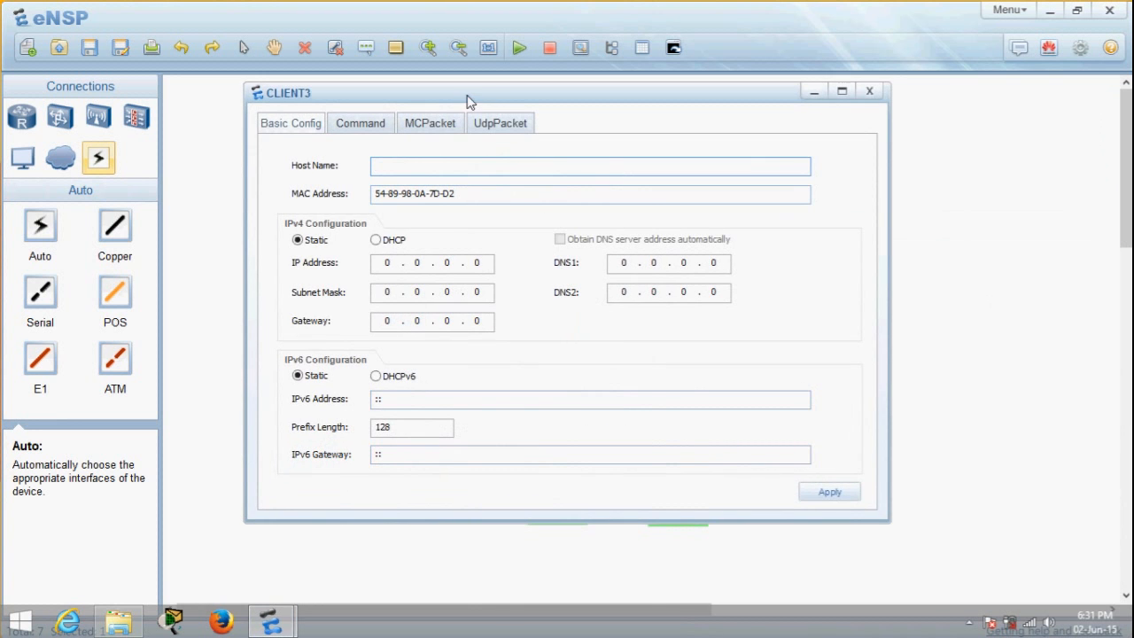
pyautogui.moveTo(466, 101); pyautogui.dragTo(872, 205)
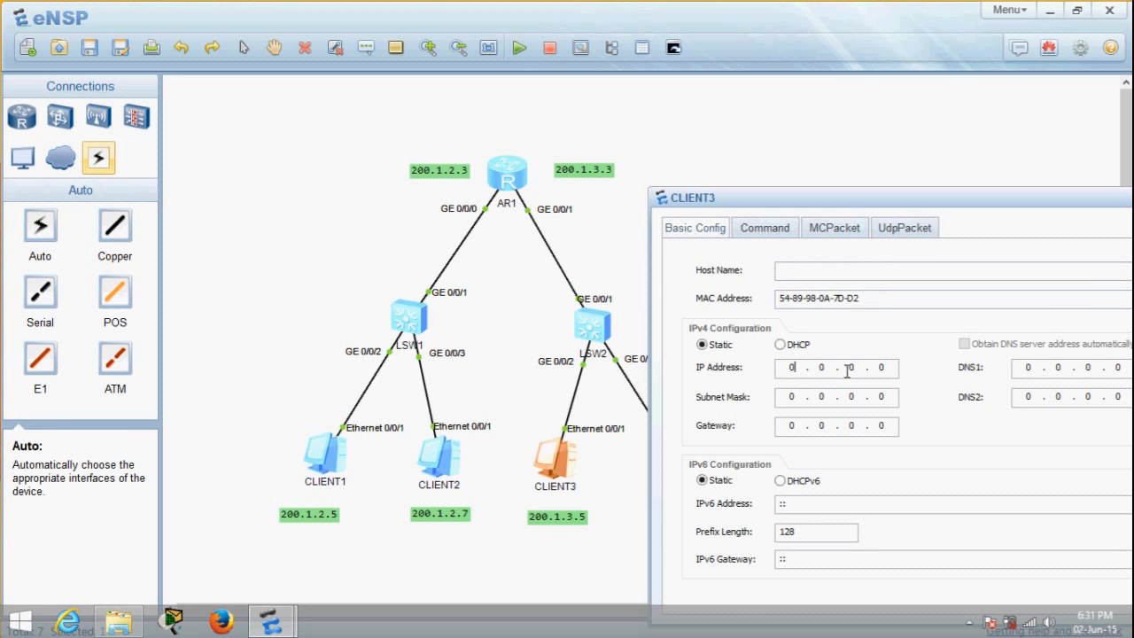
pyautogui.click(813, 425)
pyautogui.moveTo(844, 202); pyautogui.dragTo(929, 198)
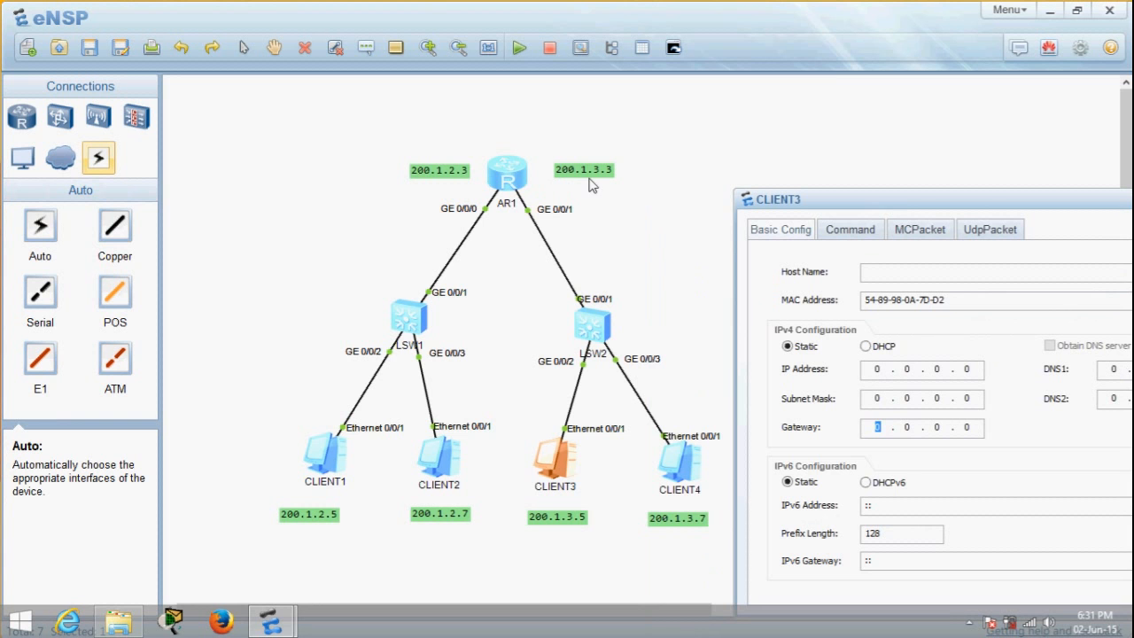
pyautogui.write('200.1.3.3')
pyautogui.click(875, 398)
pyautogui.write('255 . 255 . 255 .')
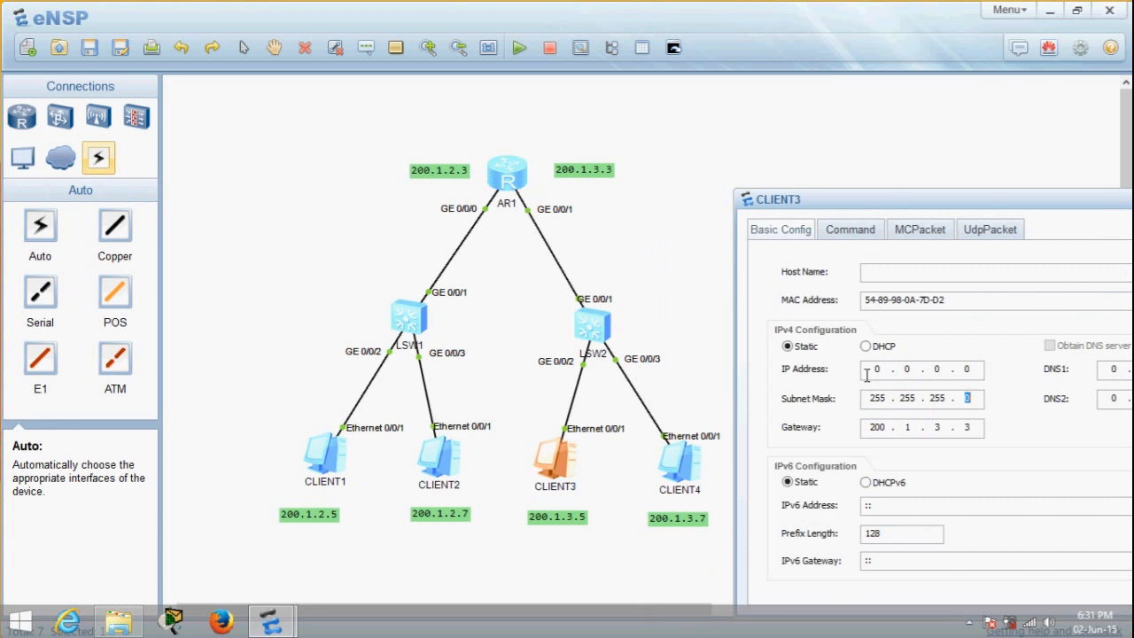
pyautogui.click(920, 372)
pyautogui.write('200.1')
pyautogui.moveTo(895, 205); pyautogui.dragTo(767, 82)
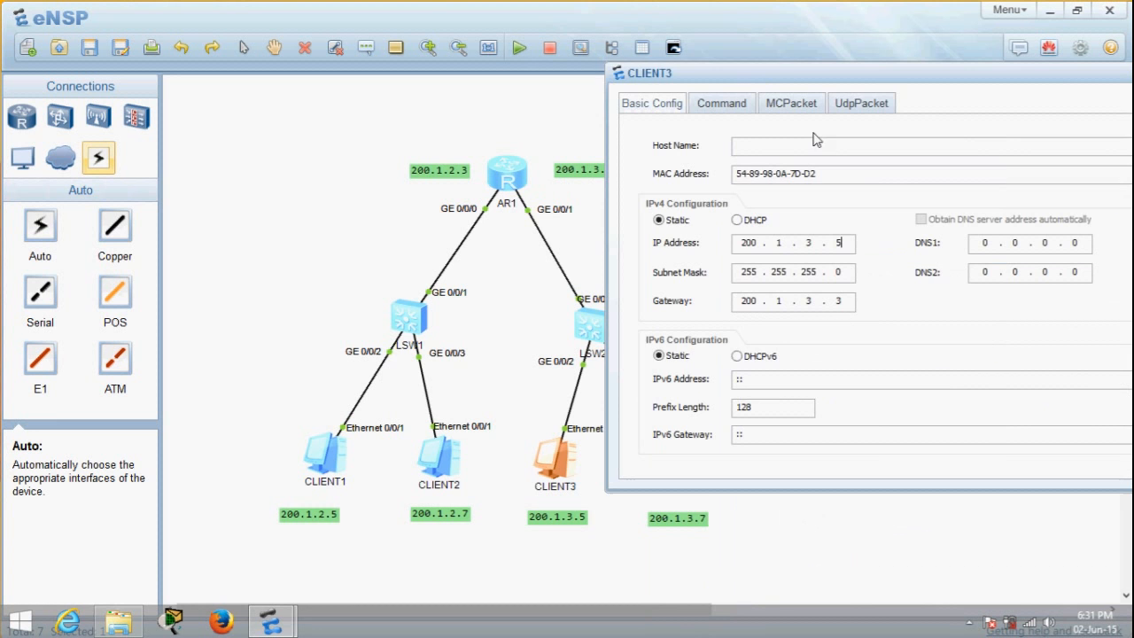
pyautogui.moveTo(938, 82); pyautogui.dragTo(769, 90)
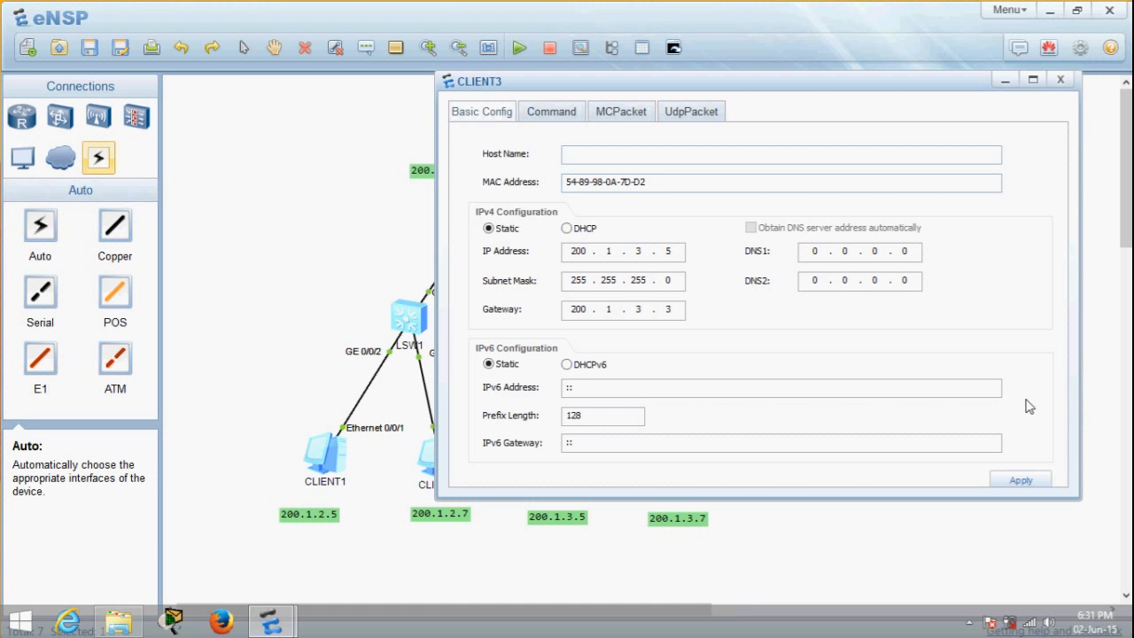
pyautogui.click(1024, 481)
pyautogui.click(1061, 81)
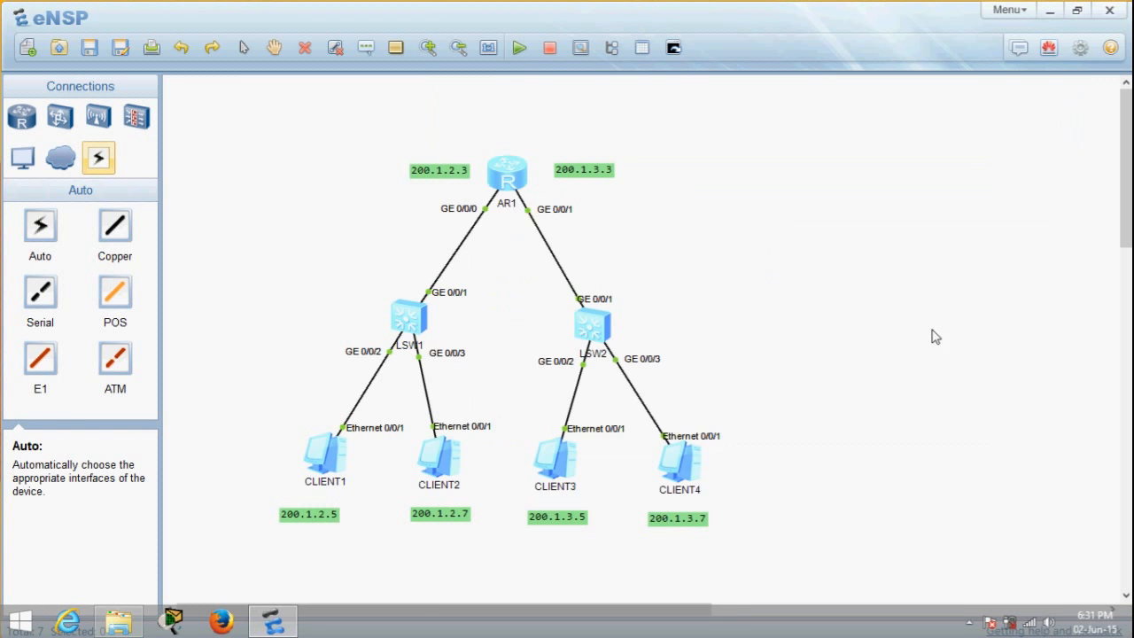
# Step: Ping CLIENT3 at 200.1.3.5 from CLIENT4's command line to test connectivity within the subnet
pyautogui.doubleClick(704, 473)
pyautogui.click(1074, 127)
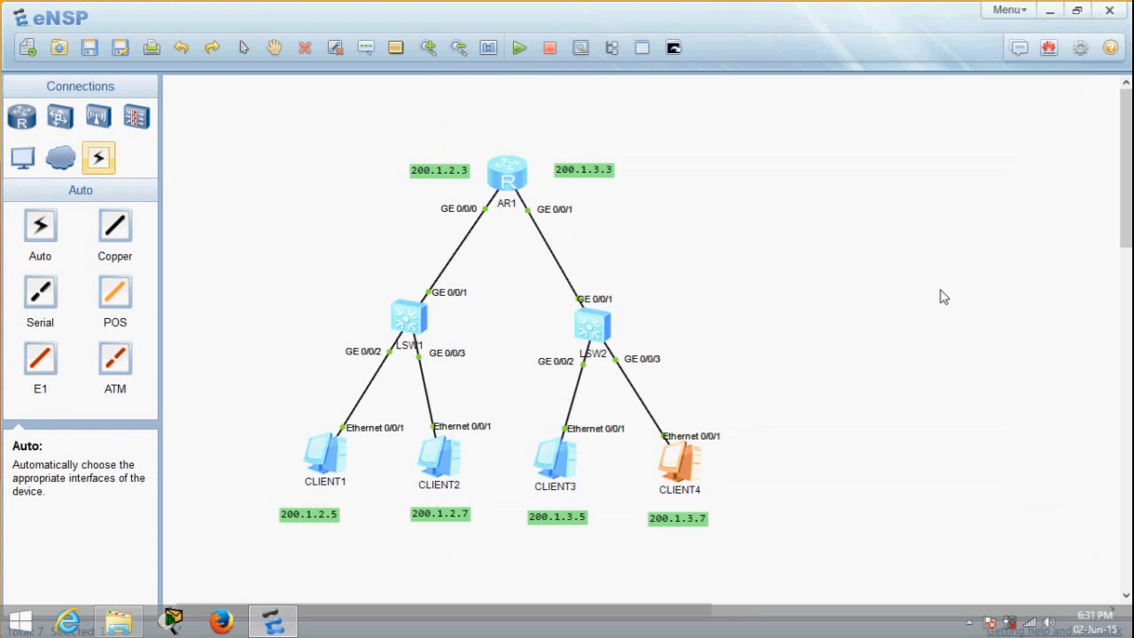
pyautogui.doubleClick(671, 478)
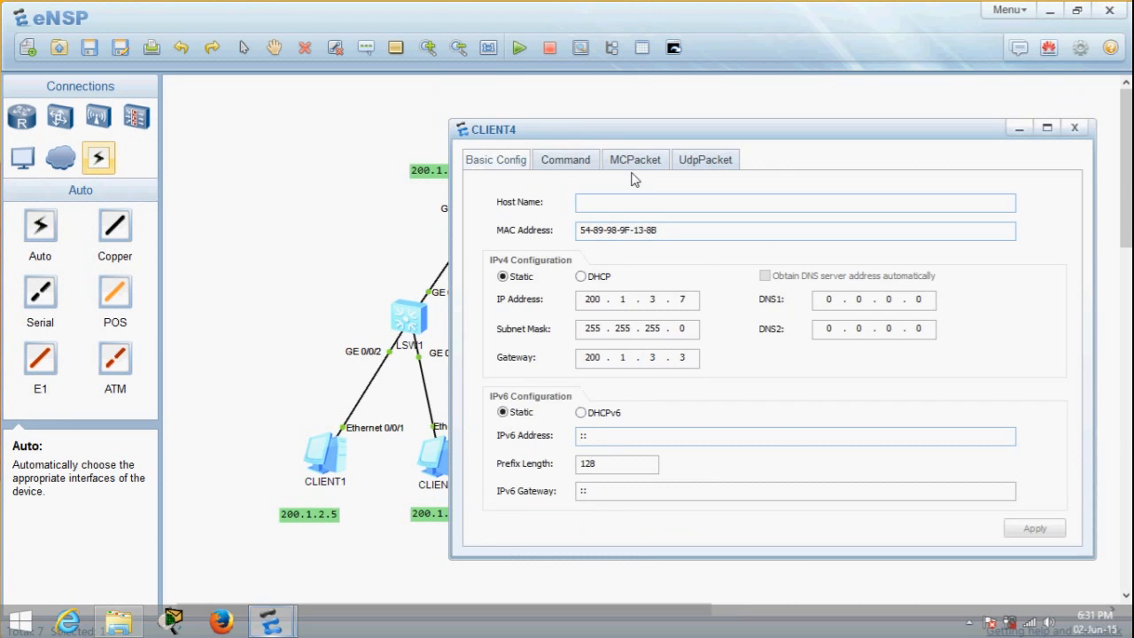
pyautogui.click(564, 158)
pyautogui.moveTo(595, 139); pyautogui.dragTo(864, 193)
pyautogui.write('pi')
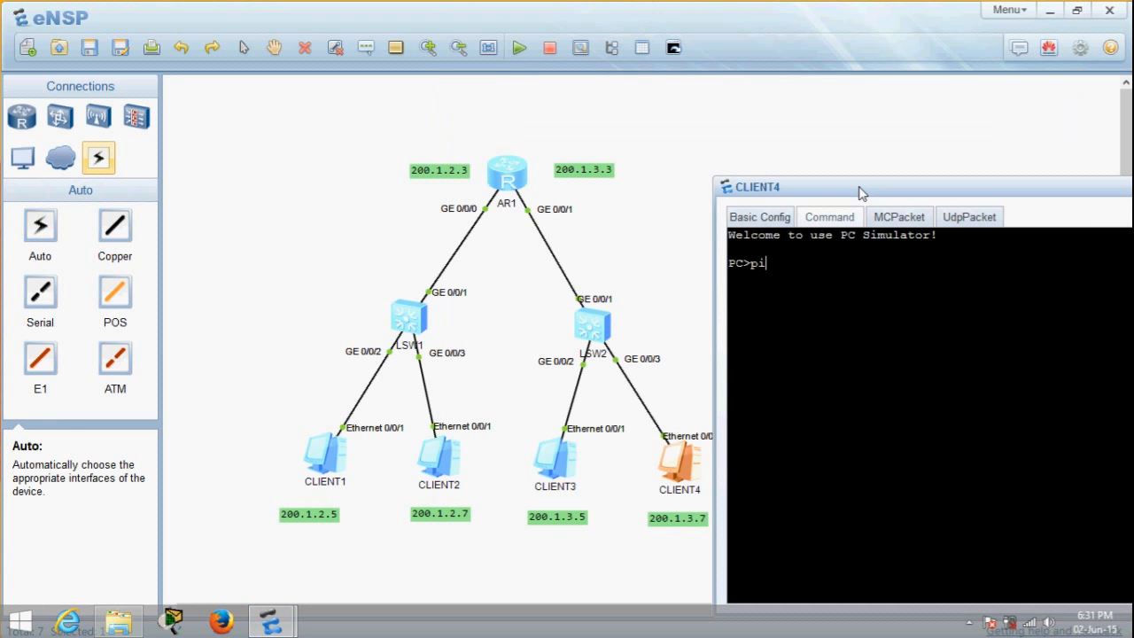
pyautogui.write('ng 200.1.3.5')
pyautogui.press('Return')
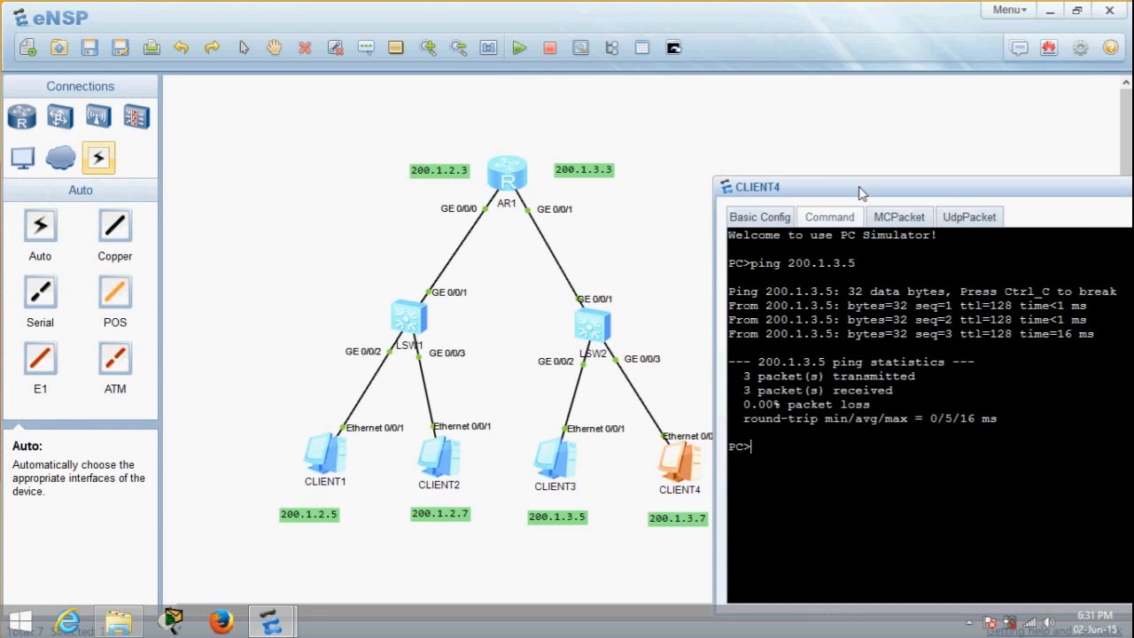
# Step: Ping CLIENT1 at 200.1.2.5 from CLIENT4's command line to test connectivity across the router
pyautogui.press('Up')
pyautogui.press('BackSpace')
pyautogui.press('BackSpace')
pyautogui.press('BackSpace')
pyautogui.write('1')
pyautogui.press('BackSpace')
pyautogui.write('2.5')
pyautogui.press('Return')
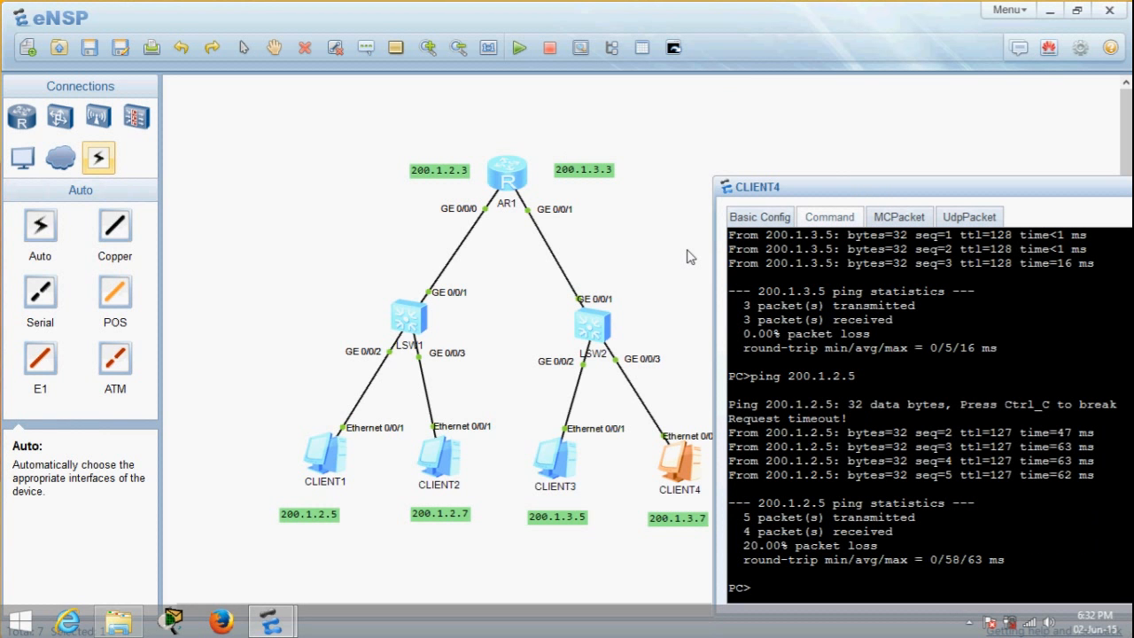
# Step: Ping the router interface 200.1.2.3 in the other subnet from CLIENT4's command line
pyautogui.press('Up')
pyautogui.press('BackSpace')
pyautogui.write('3')
pyautogui.press('Return')
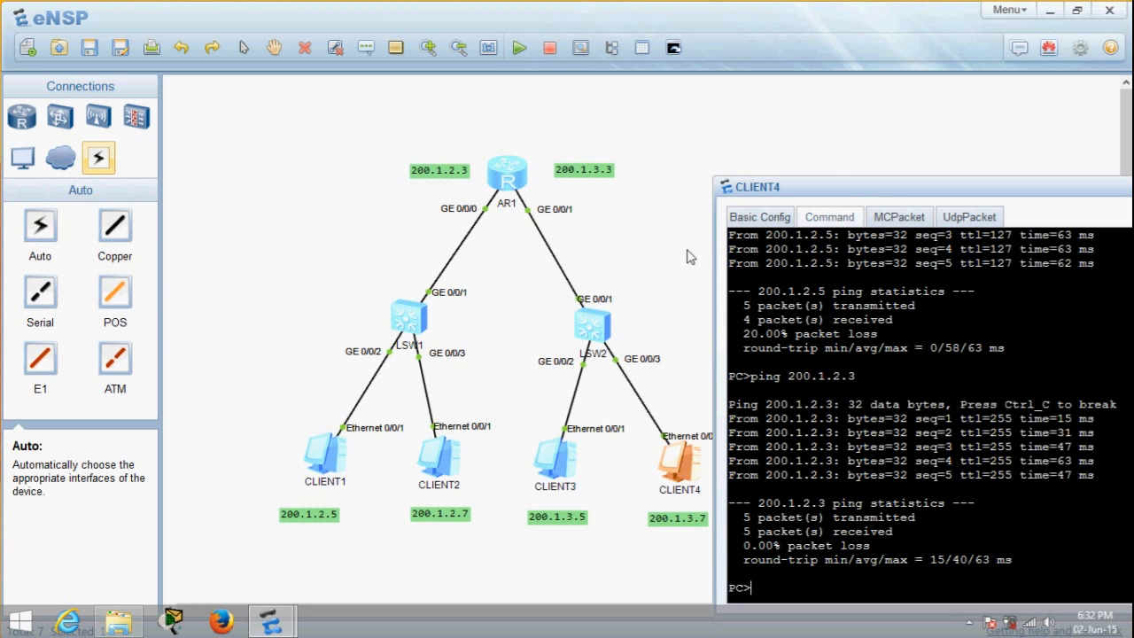
# Step: Open AR1's command line and review the command history from system-view through the interface IP address commands
pyautogui.doubleClick(507, 175)
pyautogui.scroll(9, 647, 254)
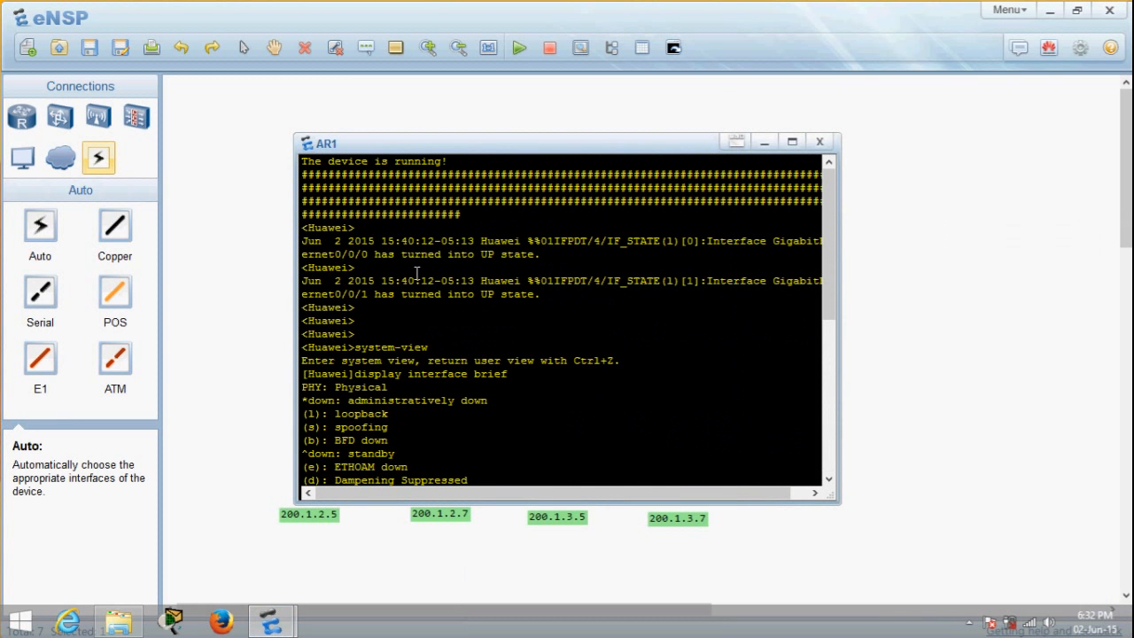
pyautogui.scroll(-2, 413, 285)
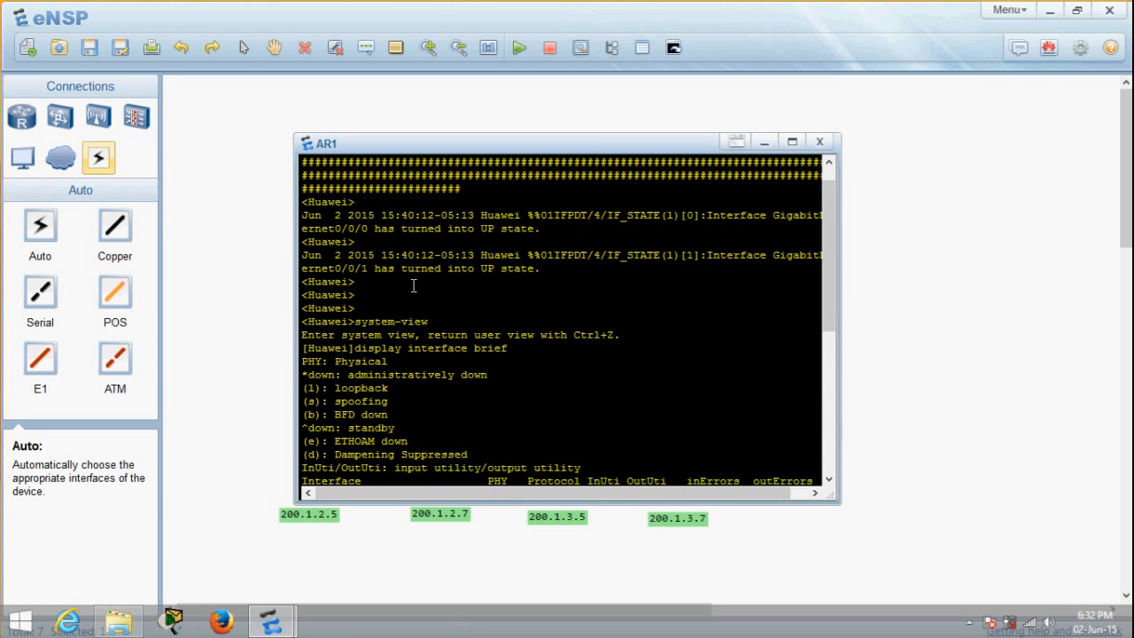
pyautogui.doubleClick(374, 307)
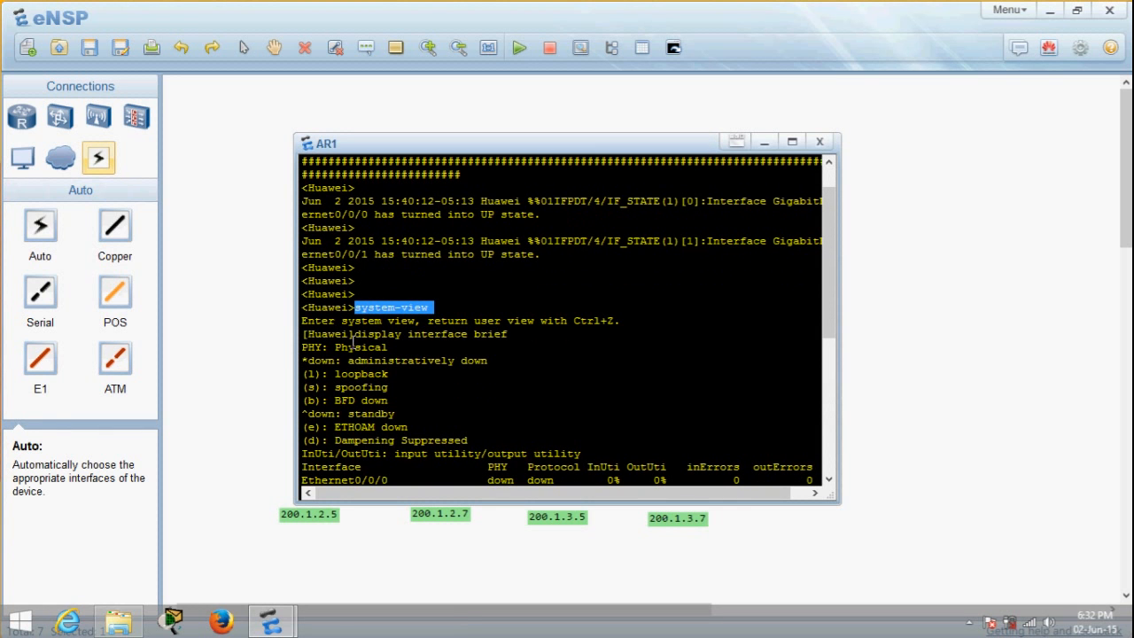
pyautogui.scroll(-1, 373, 328)
pyautogui.scroll(-5, 372, 328)
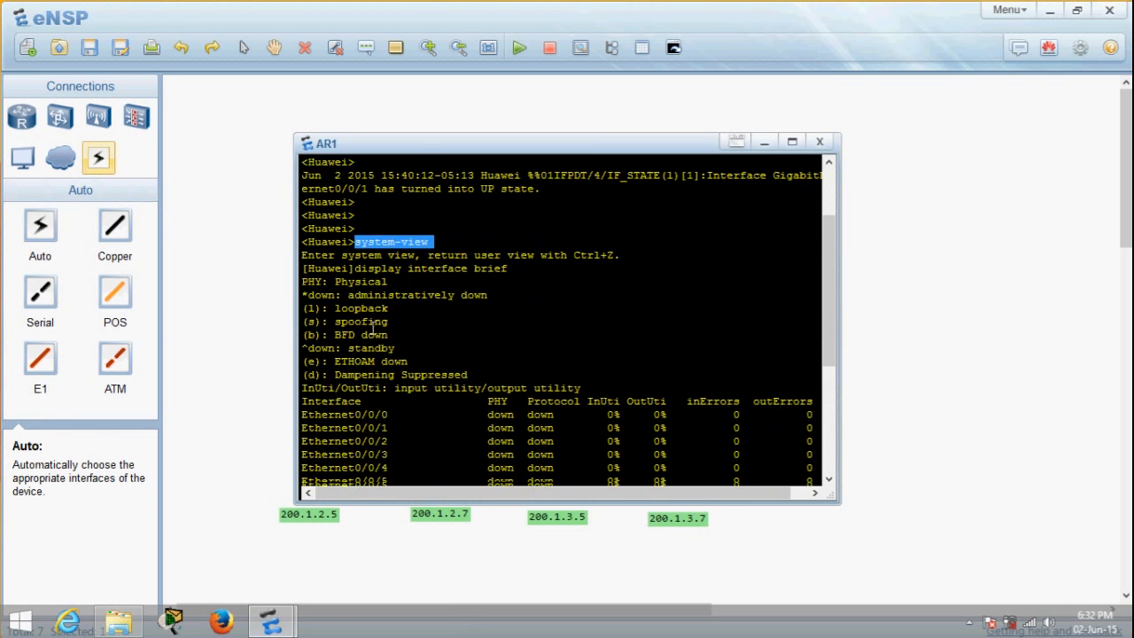
pyautogui.scroll(-1, 431, 325)
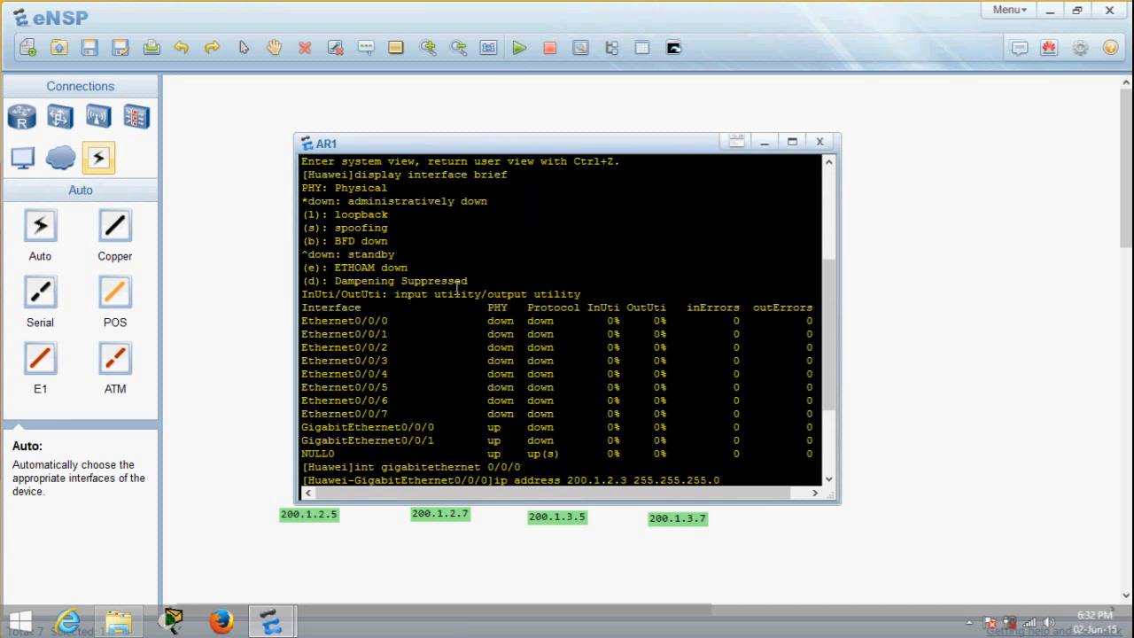
pyautogui.scroll(-3, 449, 304)
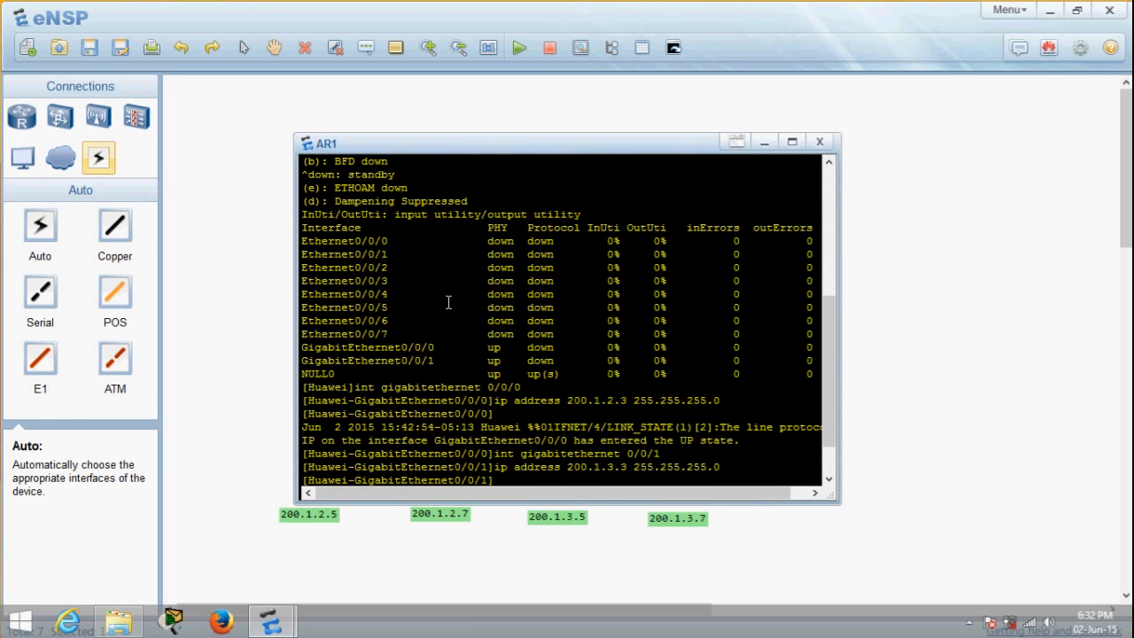
pyautogui.scroll(3, 424, 320)
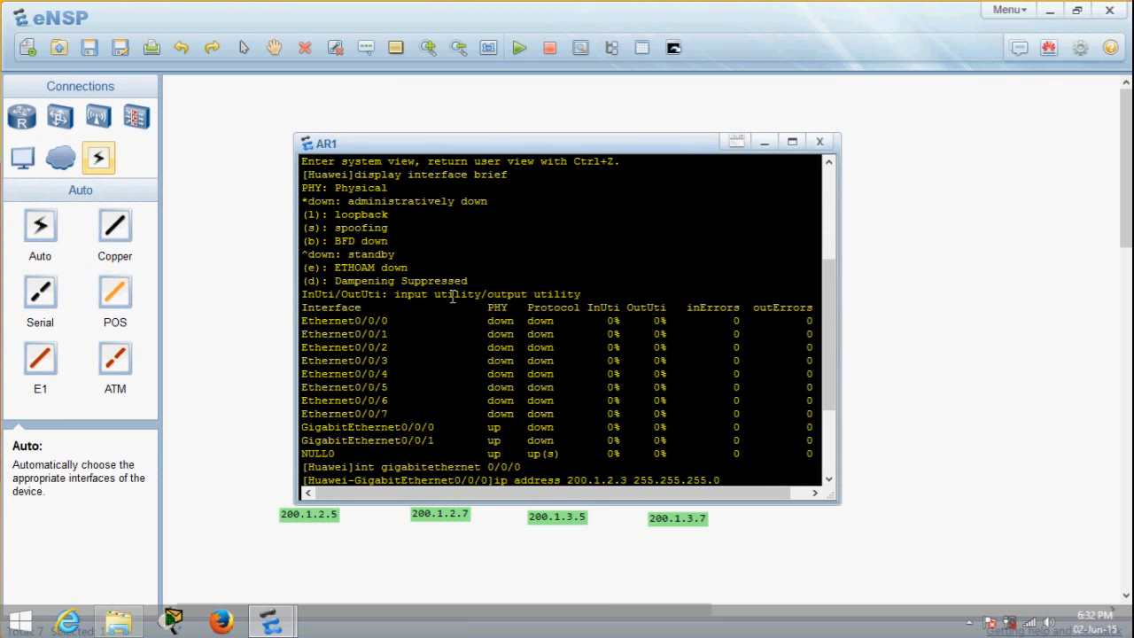
pyautogui.scroll(3, 465, 281)
pyautogui.scroll(-2, 465, 281)
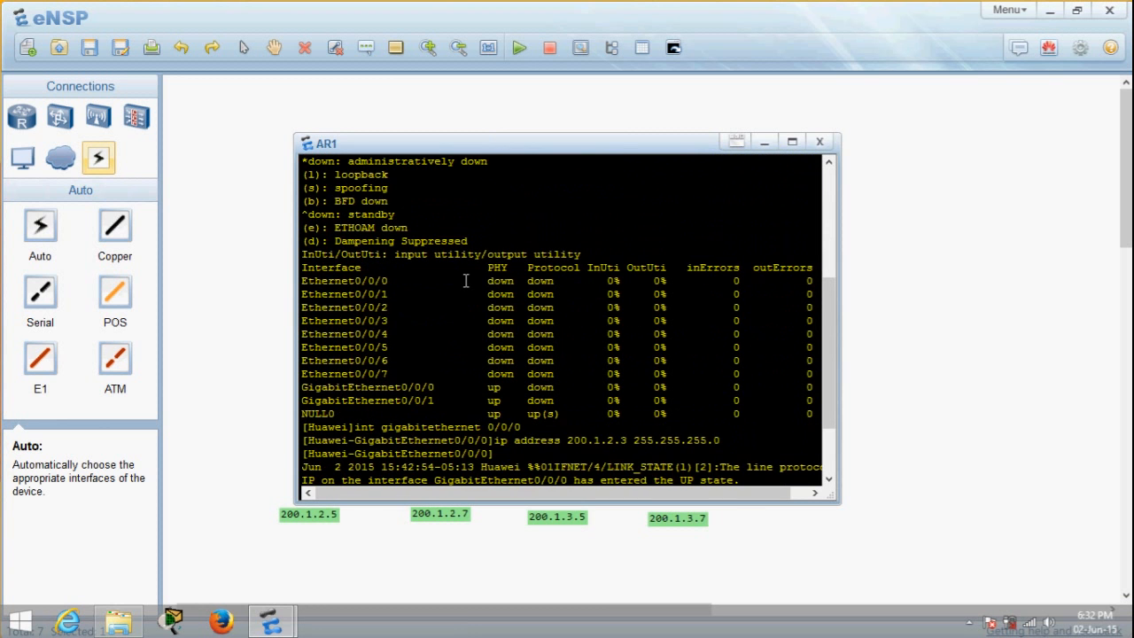
pyautogui.scroll(3, 466, 281)
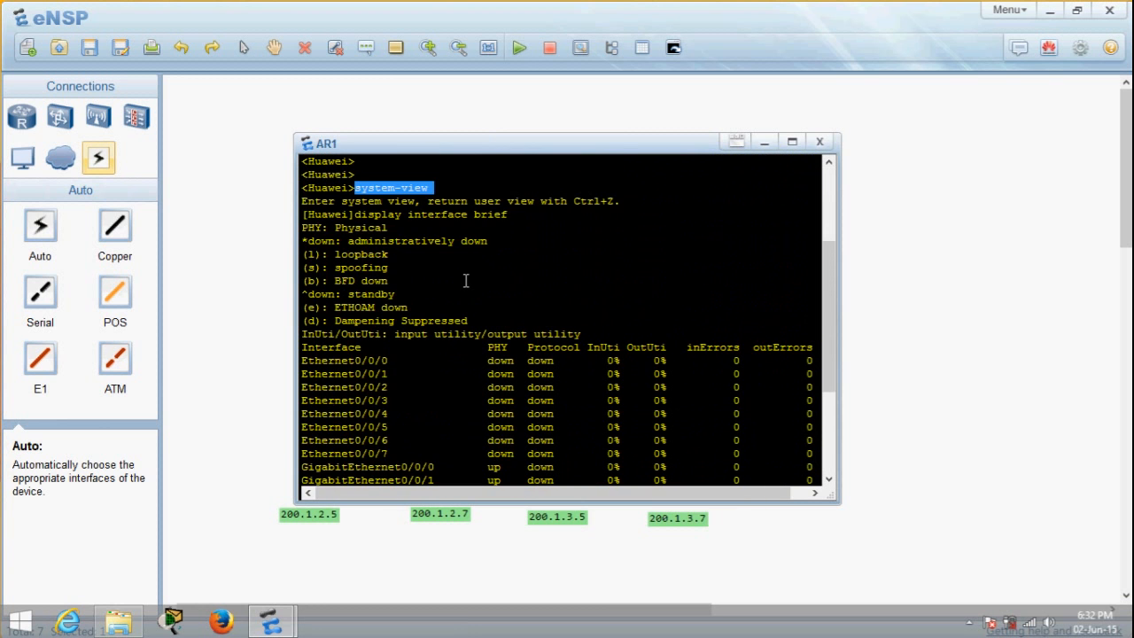
# Step: Examine the display interface brief command, its GigabitEthernet entries, and the commands and state messages for configuring GigabitEthernet0/0/0 on AR1
pyautogui.moveTo(357, 214); pyautogui.dragTo(516, 215)
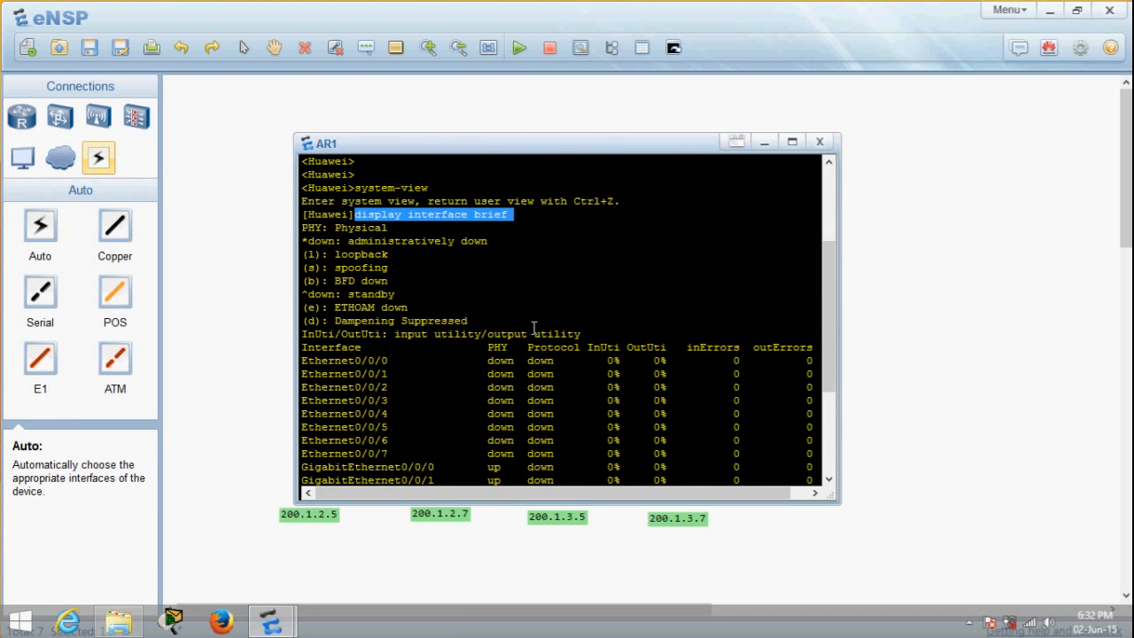
pyautogui.scroll(-3, 380, 342)
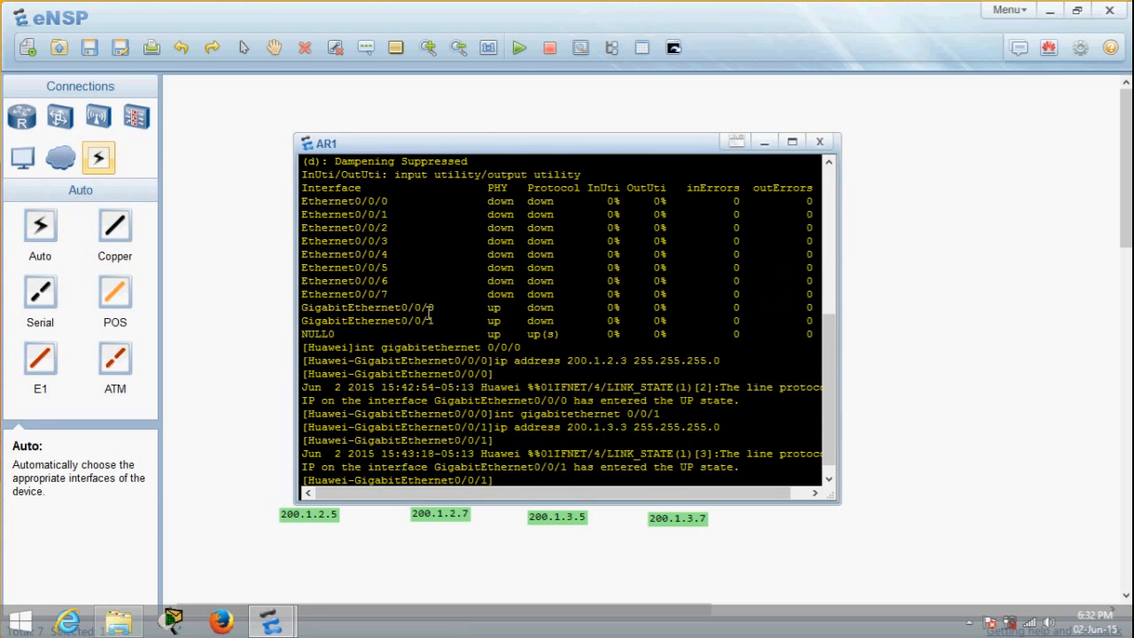
pyautogui.moveTo(439, 308); pyautogui.dragTo(342, 308)
pyautogui.press('Return')
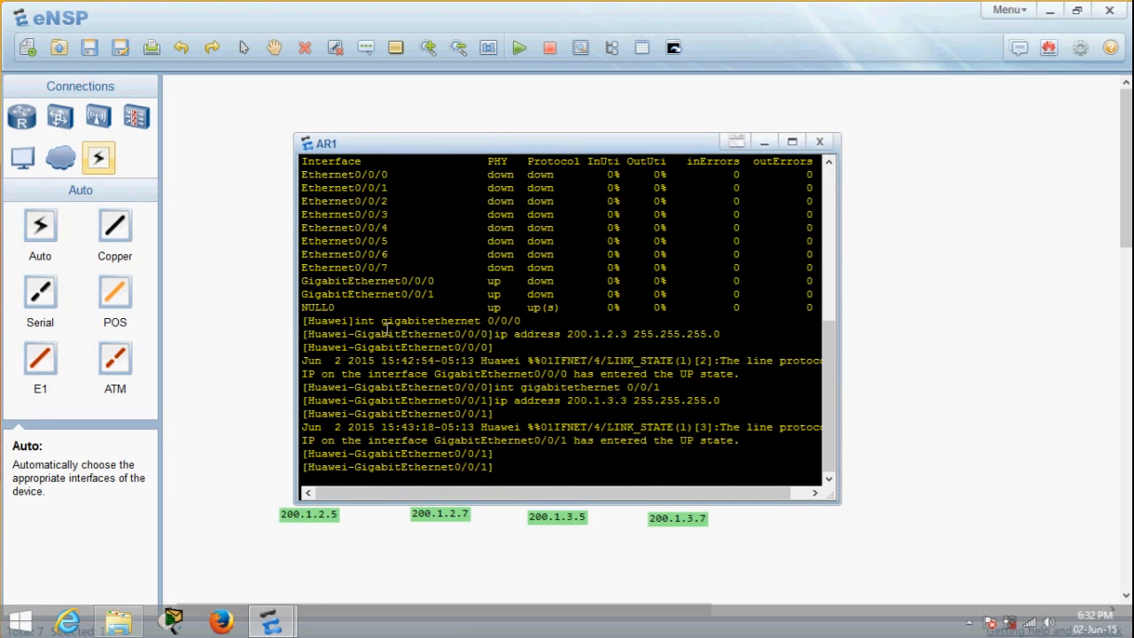
pyautogui.moveTo(521, 321); pyautogui.dragTo(353, 320)
pyautogui.click(434, 321)
pyautogui.scroll(1, 461, 387)
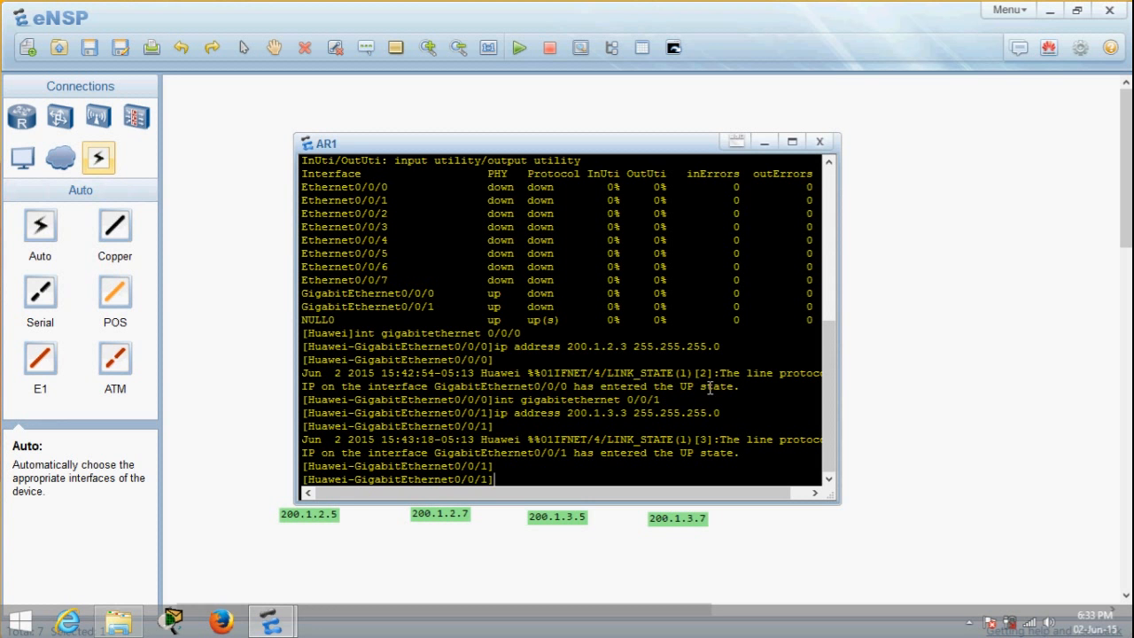
pyautogui.moveTo(680, 388); pyautogui.dragTo(739, 395)
pyautogui.click(738, 395)
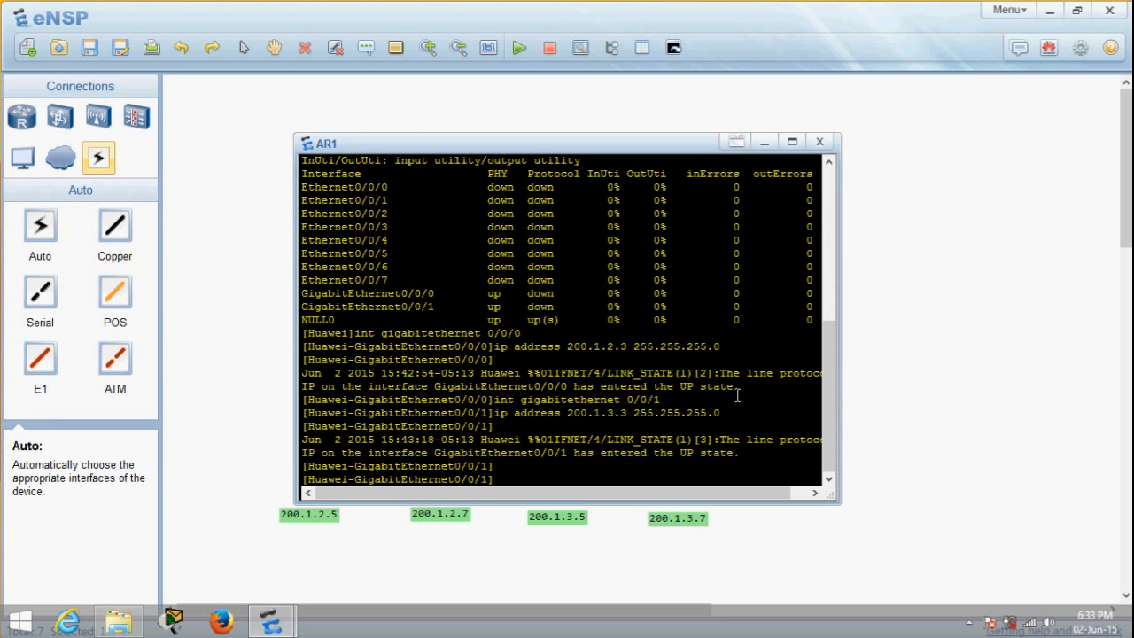